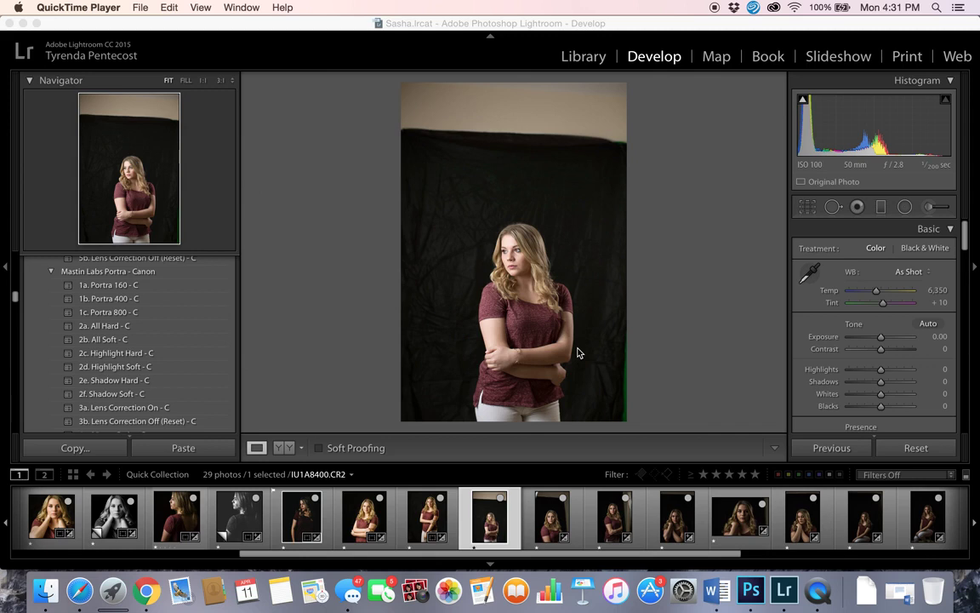
Step: Crop the portrait in around the woman, removing the wall above the black backdrop and the green strip along the edge
click(809, 211)
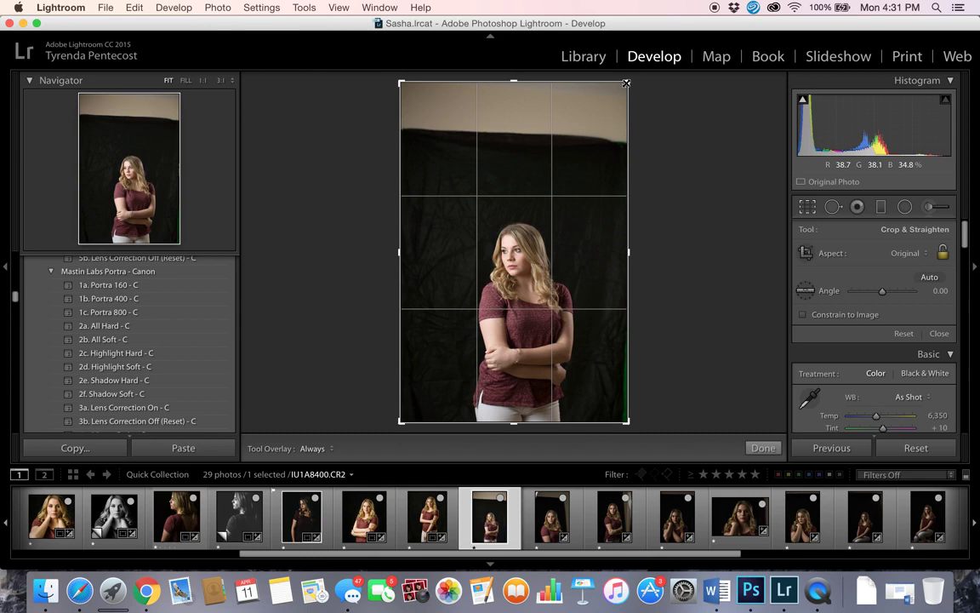
drag(626, 82, 607, 137)
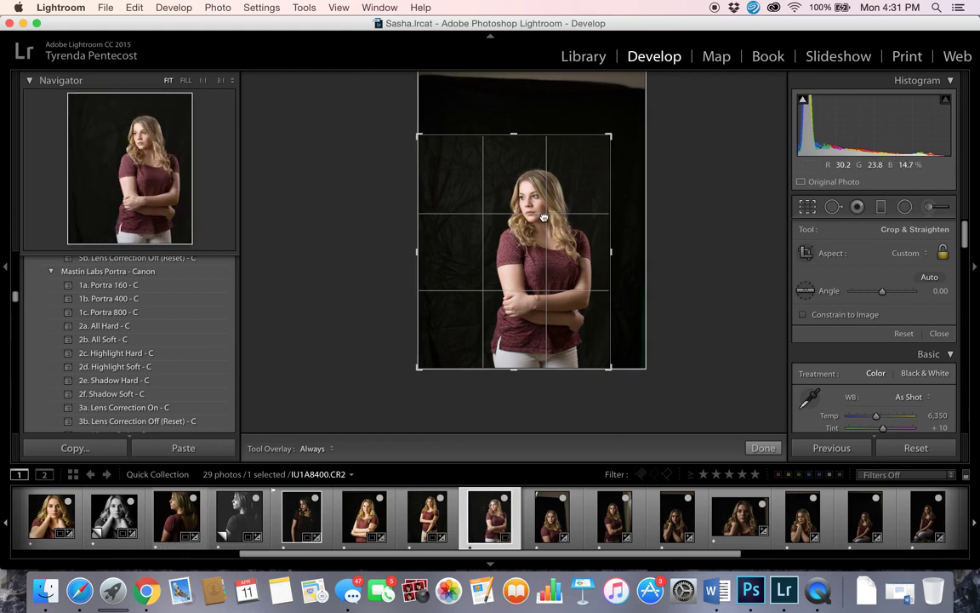
drag(549, 214, 551, 214)
drag(511, 135, 514, 141)
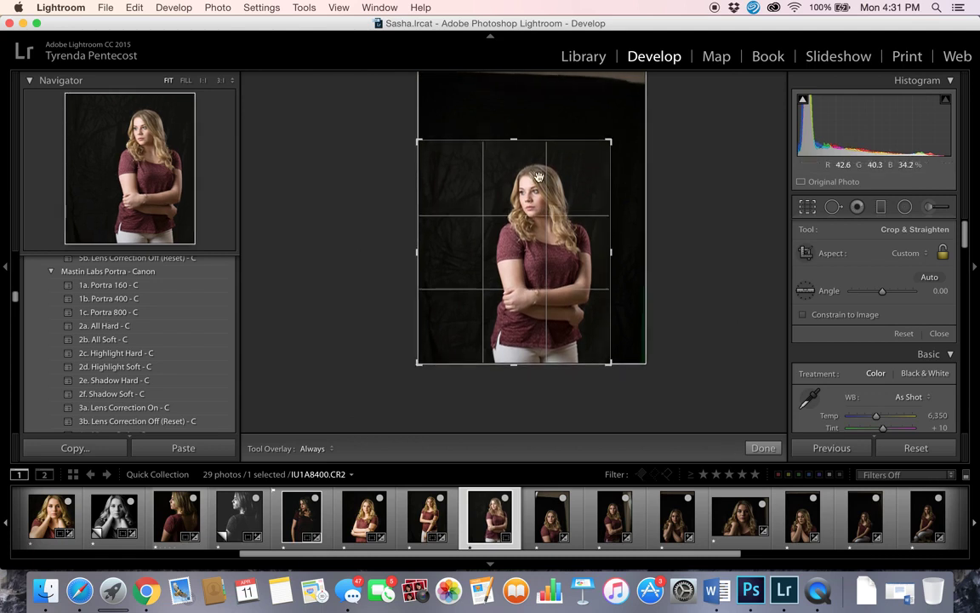
click(763, 448)
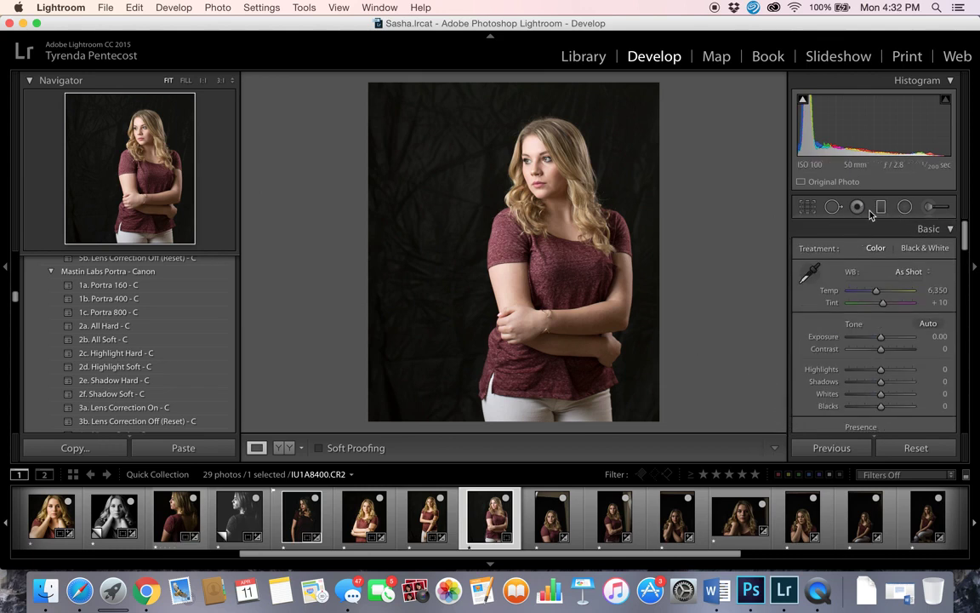
Step: Readjust the crop's upper and side edges to a wider, nearly square frame with less space above the woman's head
click(808, 215)
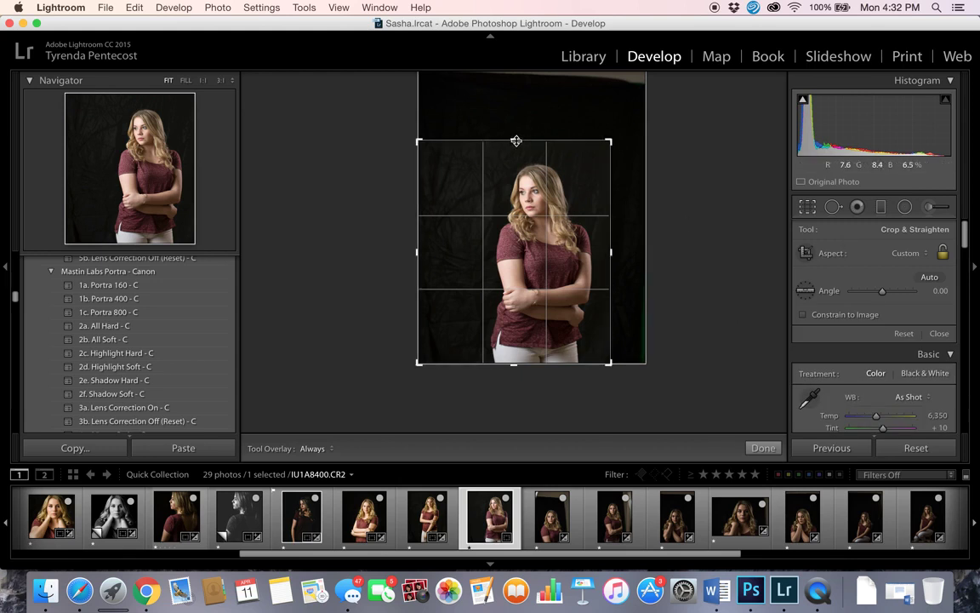
drag(515, 143, 508, 135)
drag(610, 252, 604, 252)
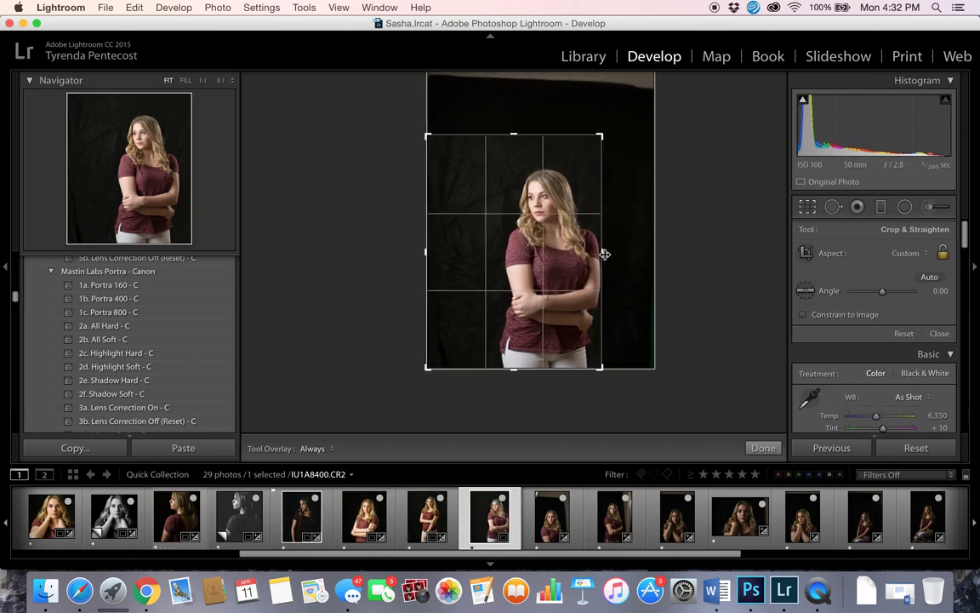
drag(517, 131, 515, 121)
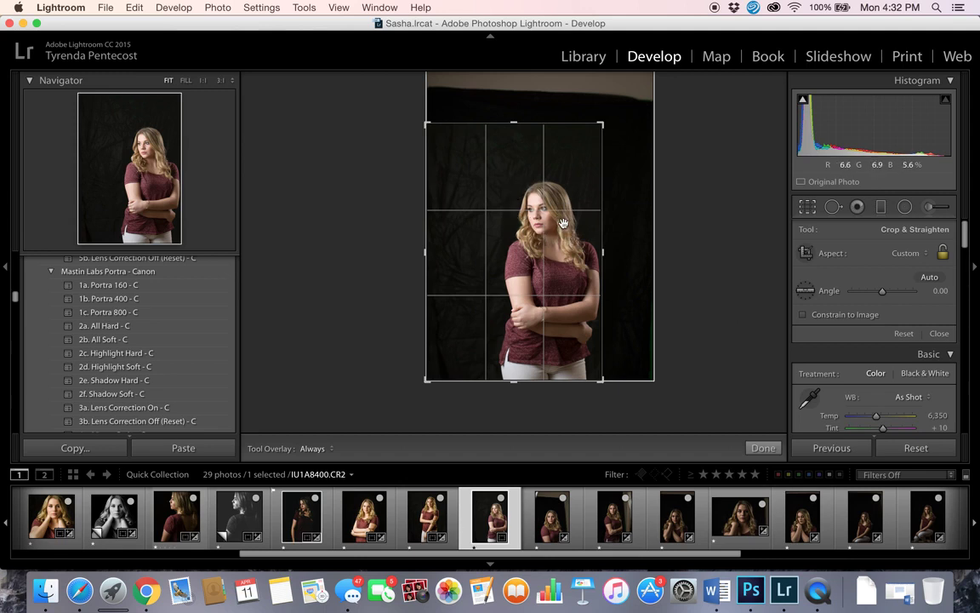
drag(514, 124, 514, 133)
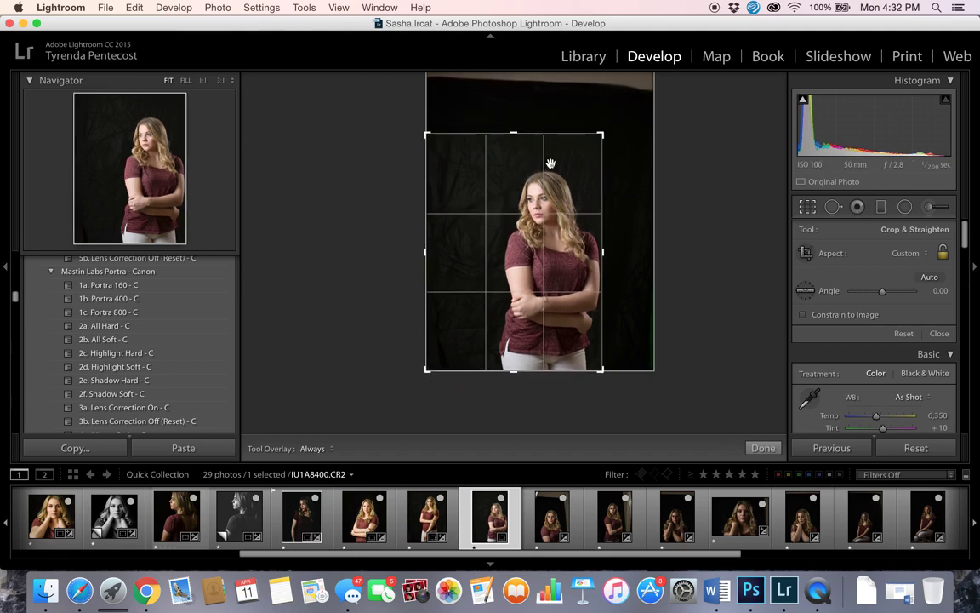
drag(605, 271, 617, 254)
drag(513, 133, 510, 146)
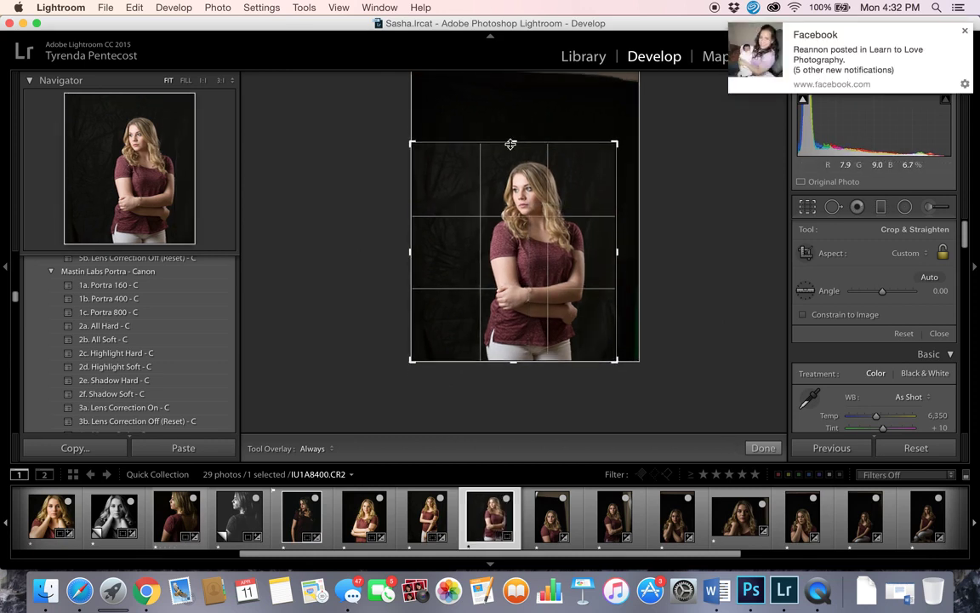
click(964, 32)
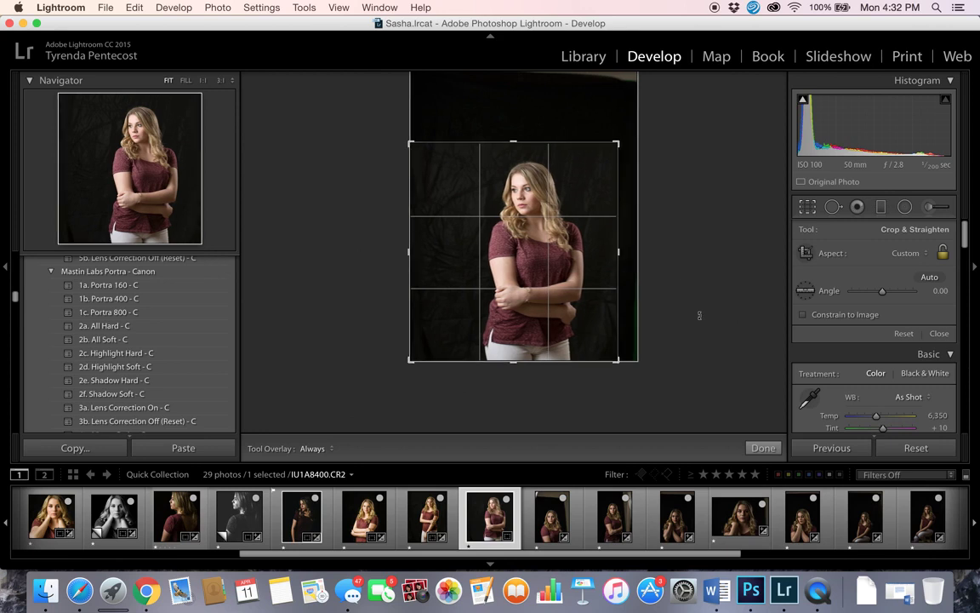
click(763, 447)
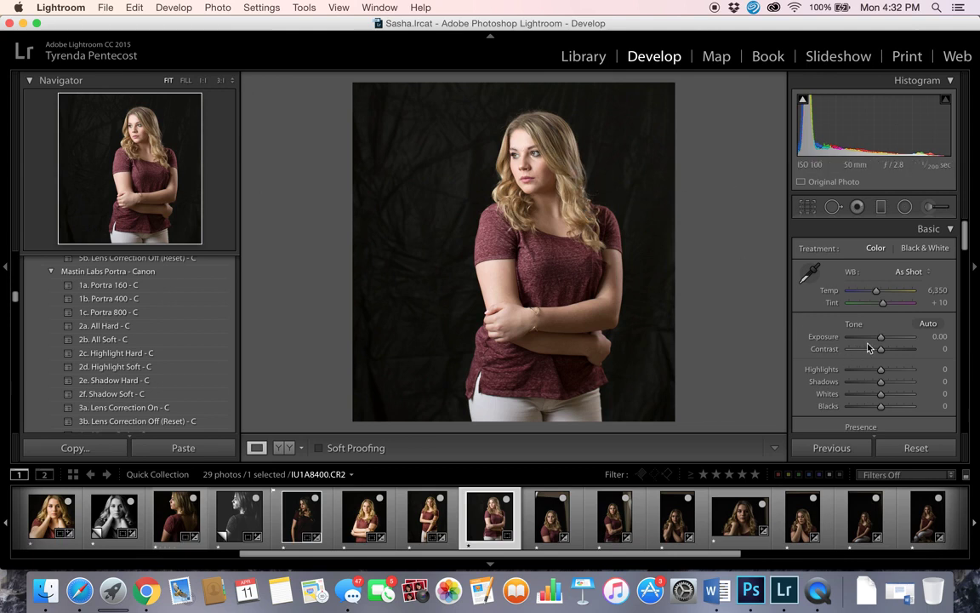
drag(882, 340, 878, 340)
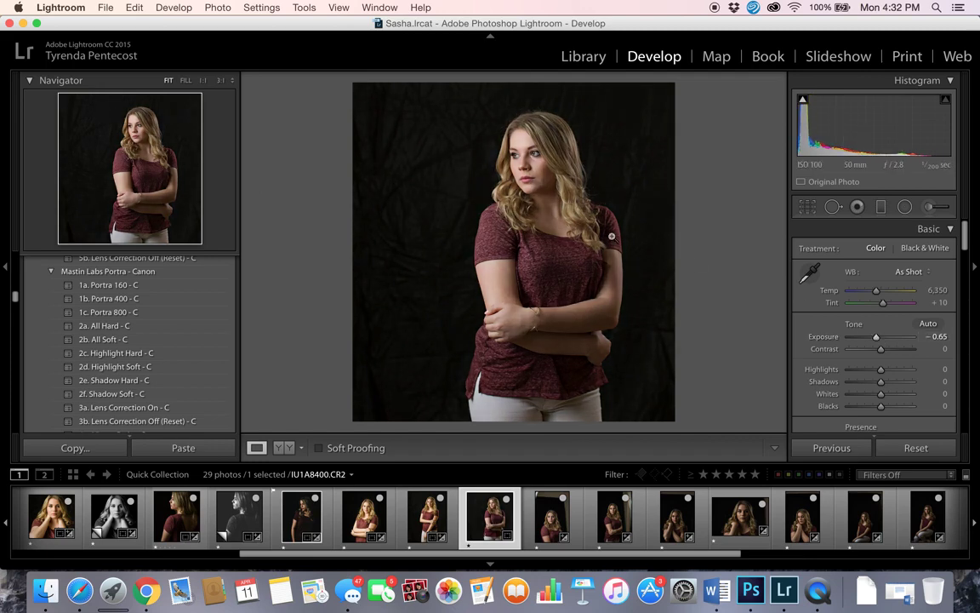
click(511, 157)
click(533, 200)
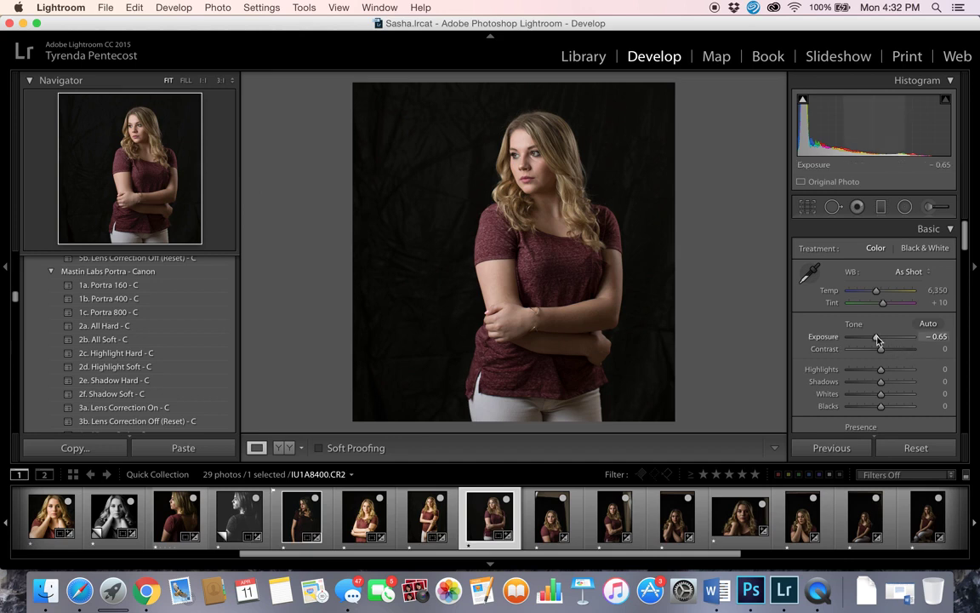
drag(877, 338, 883, 338)
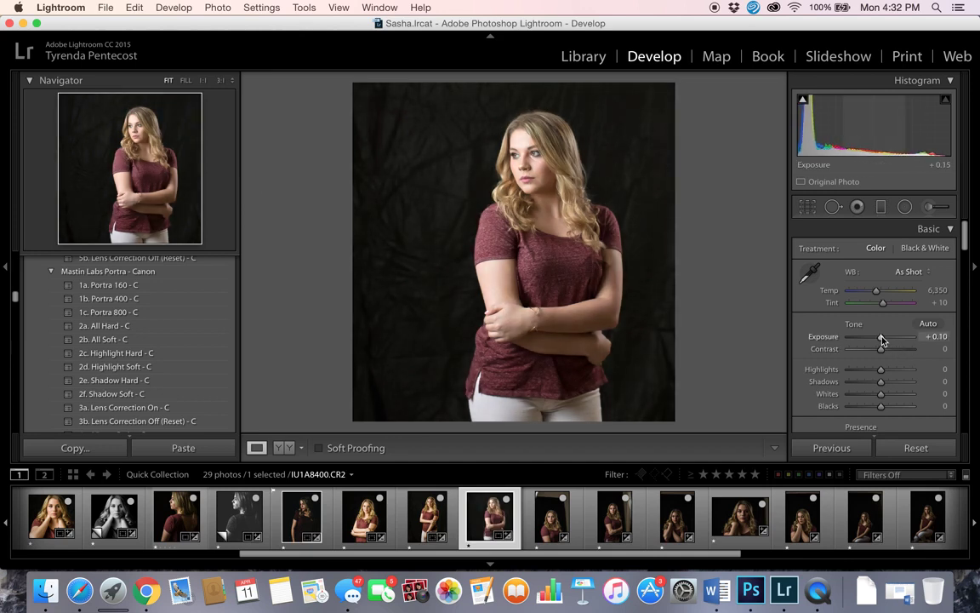
double_click(882, 338)
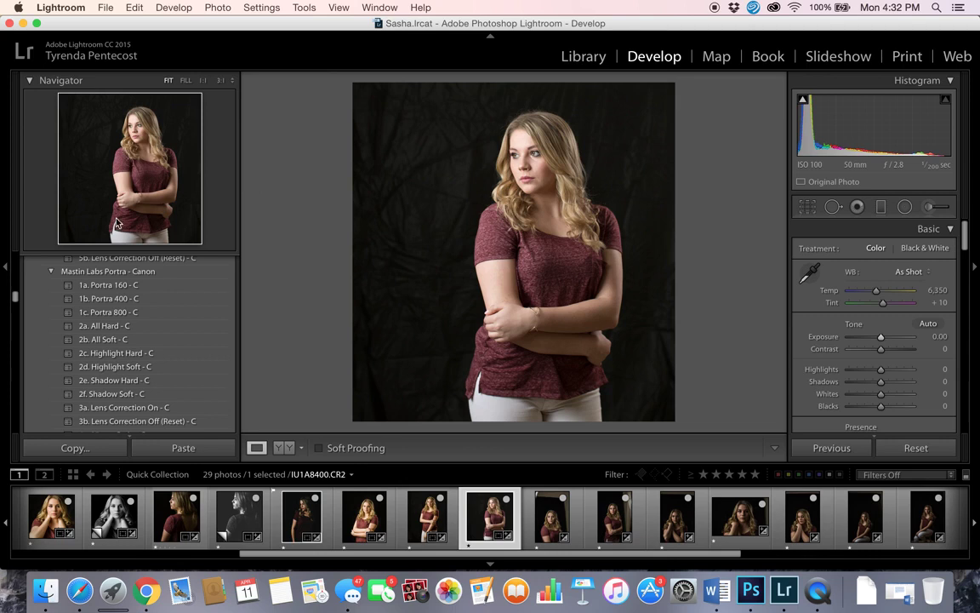
Step: Apply the Mastin Labs preset 1b. Portra 400 - C and lower the exposure to -0.75
click(98, 299)
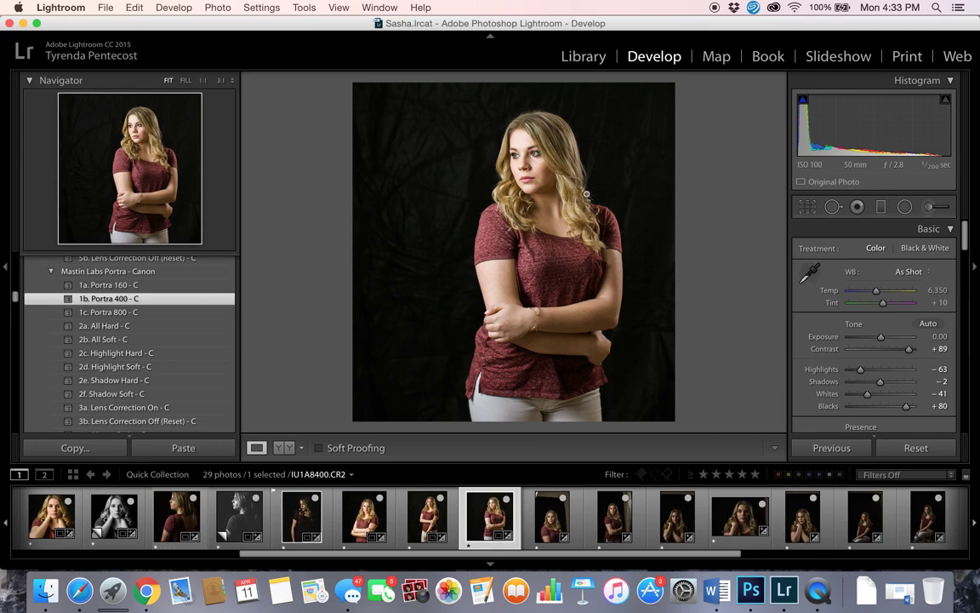
click(534, 148)
drag(502, 217, 558, 224)
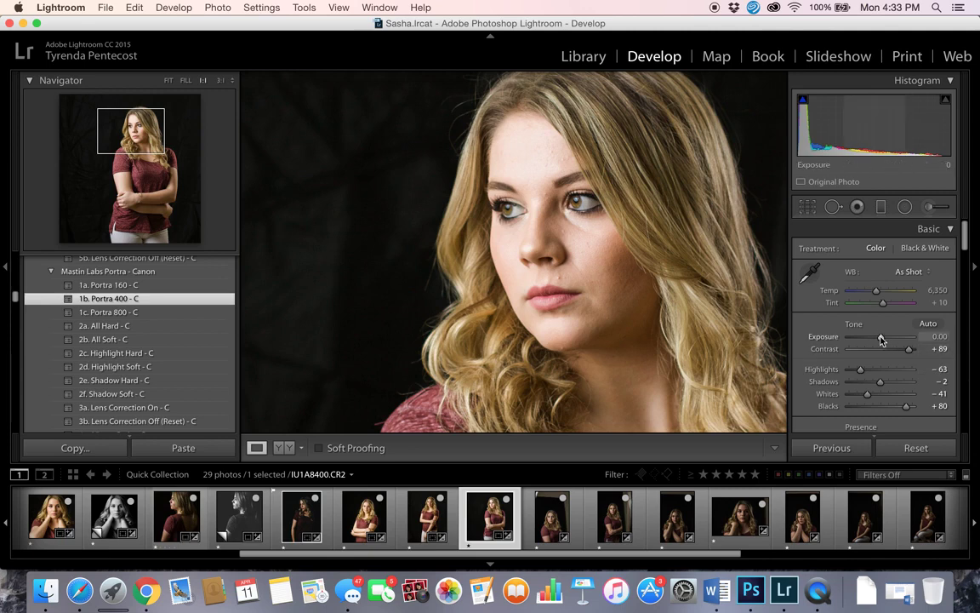
drag(881, 340, 878, 339)
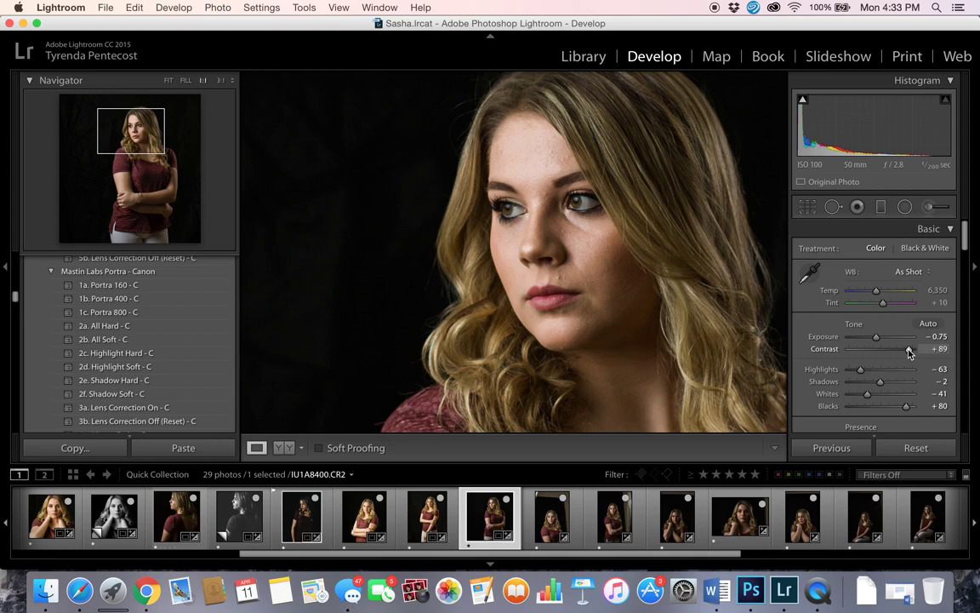
Step: Try different contrast amounts, settle on +70, and check the face up close
drag(909, 351, 860, 350)
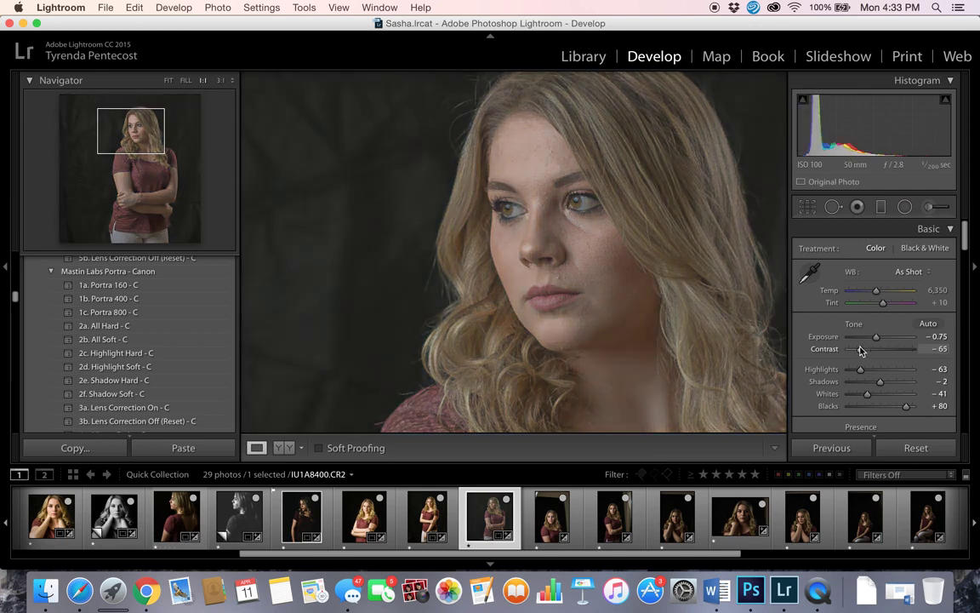
drag(860, 350, 899, 352)
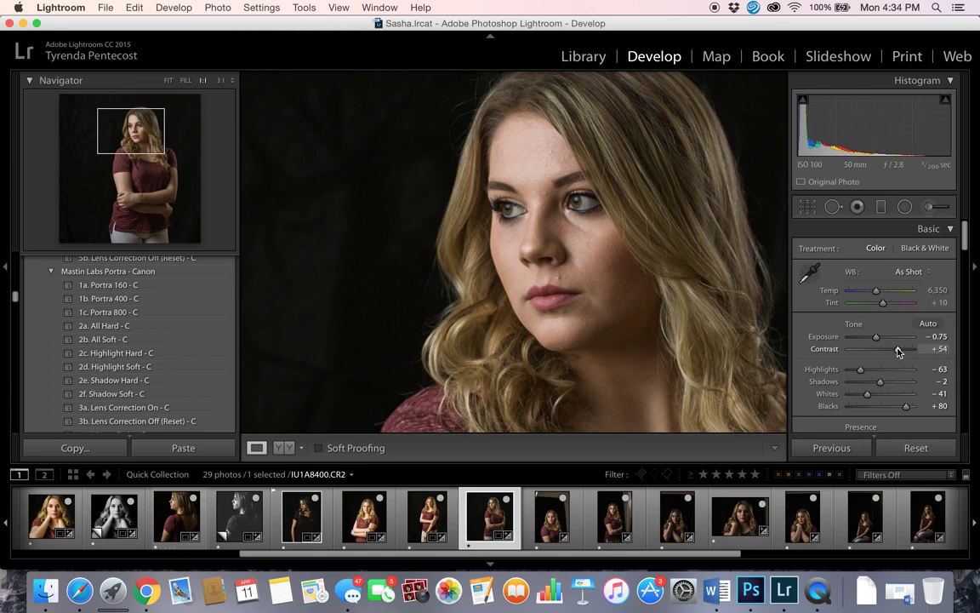
click(598, 287)
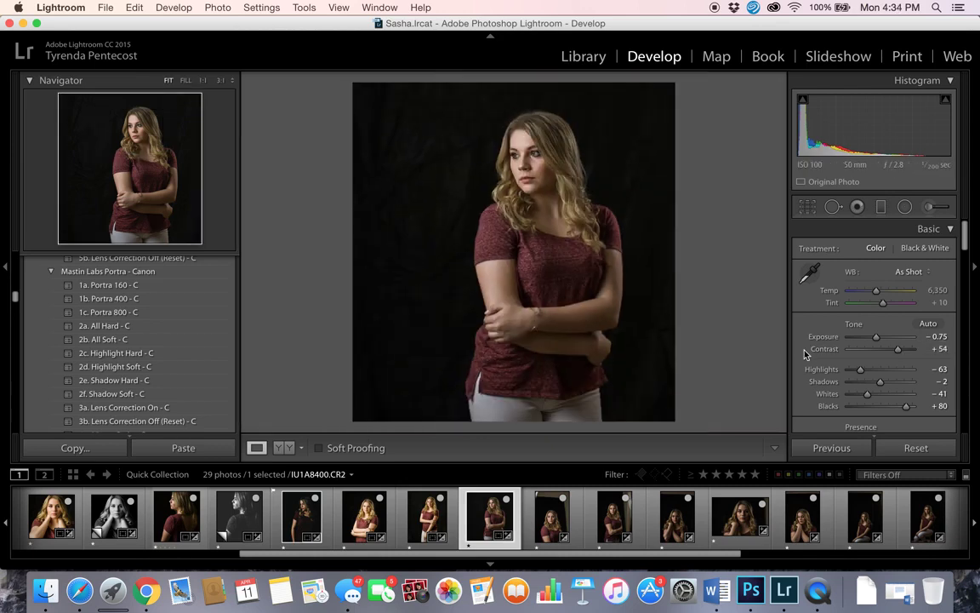
drag(897, 351, 905, 354)
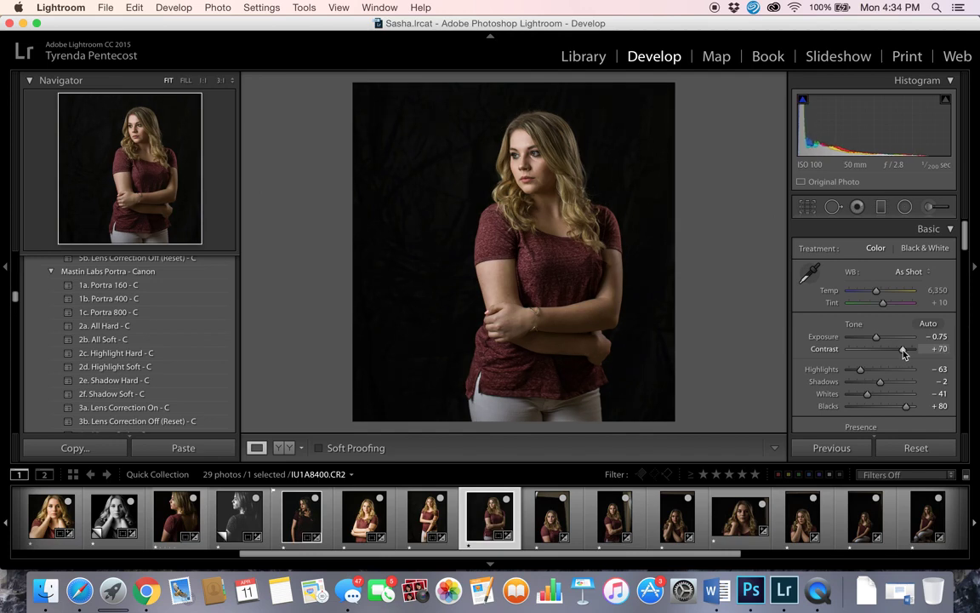
click(460, 149)
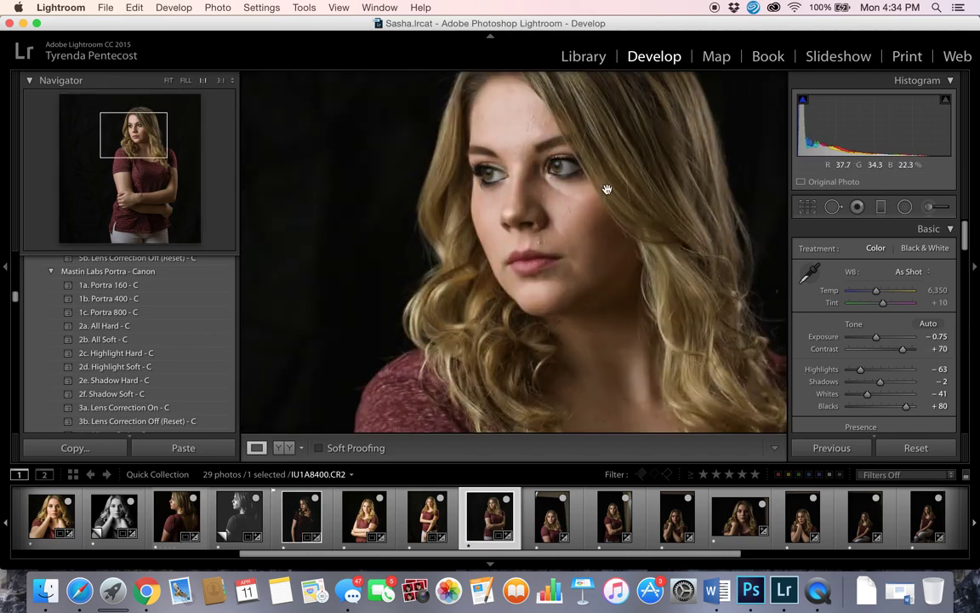
click(484, 180)
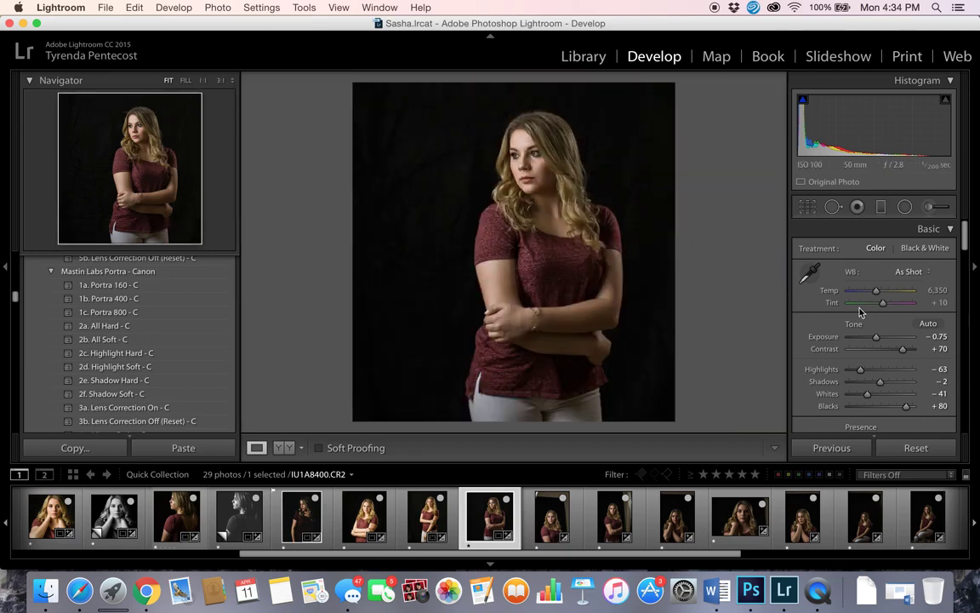
Step: Tighten the crop from below so the frame ends at the shirt and leaves out the white trousers
key(r)
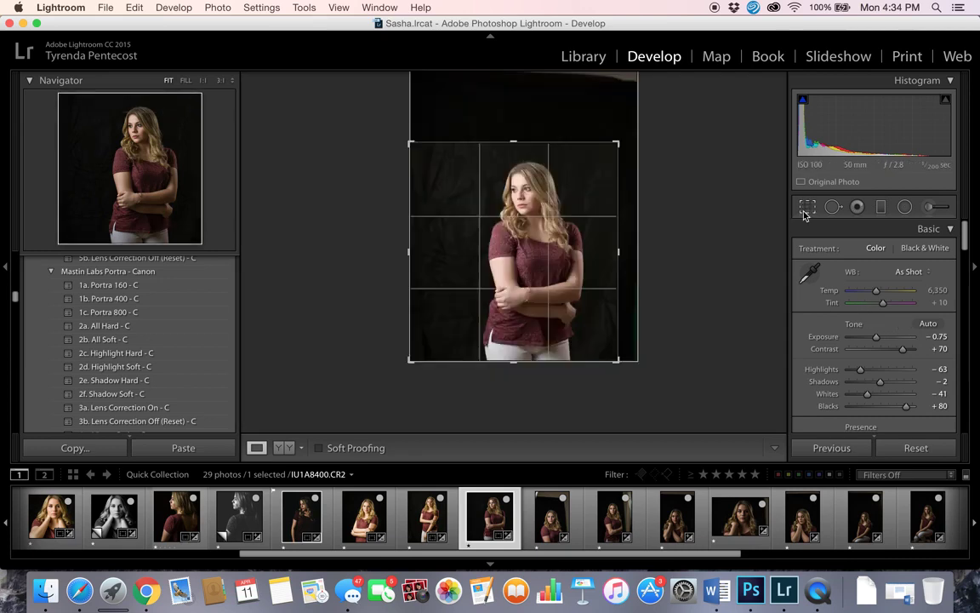
drag(517, 363, 513, 349)
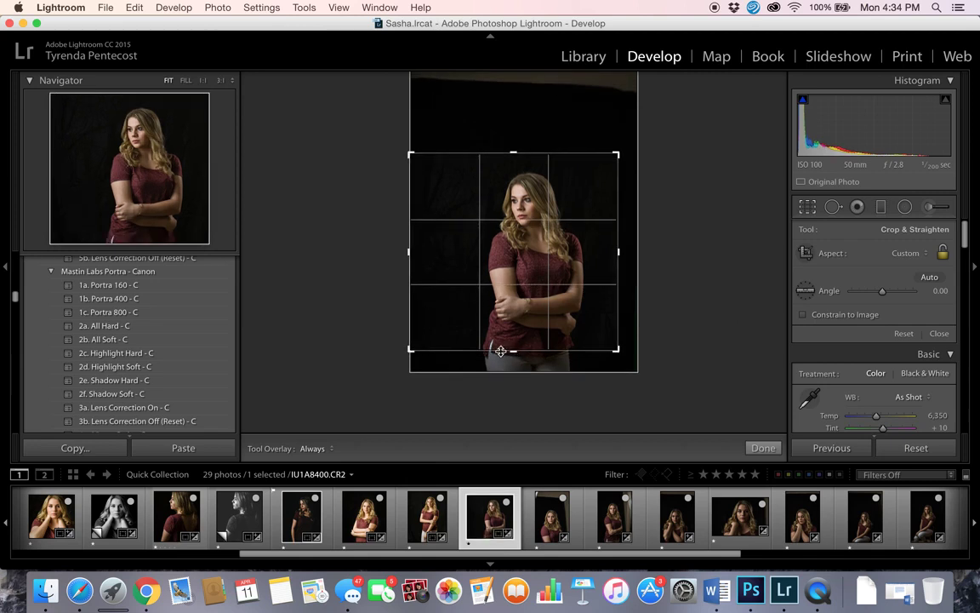
drag(509, 343, 511, 347)
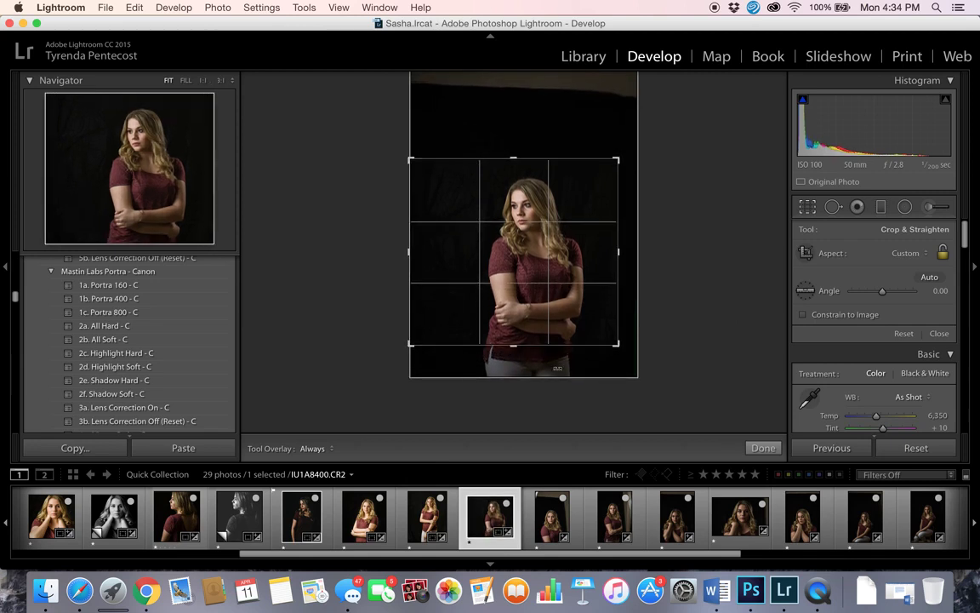
click(764, 449)
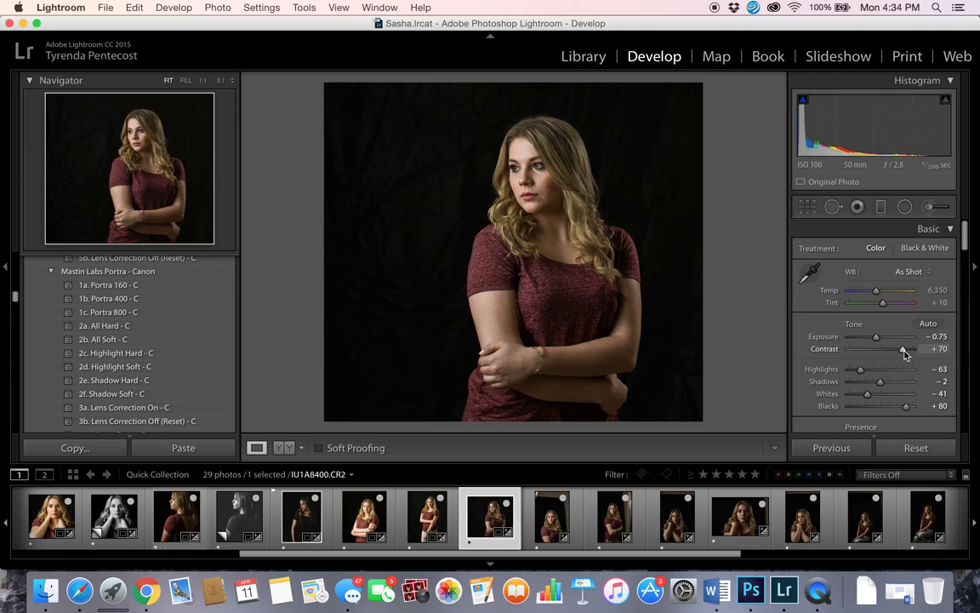
Step: Raise the contrast to +85 and warm the white balance temperature to 6,628
drag(906, 354, 909, 354)
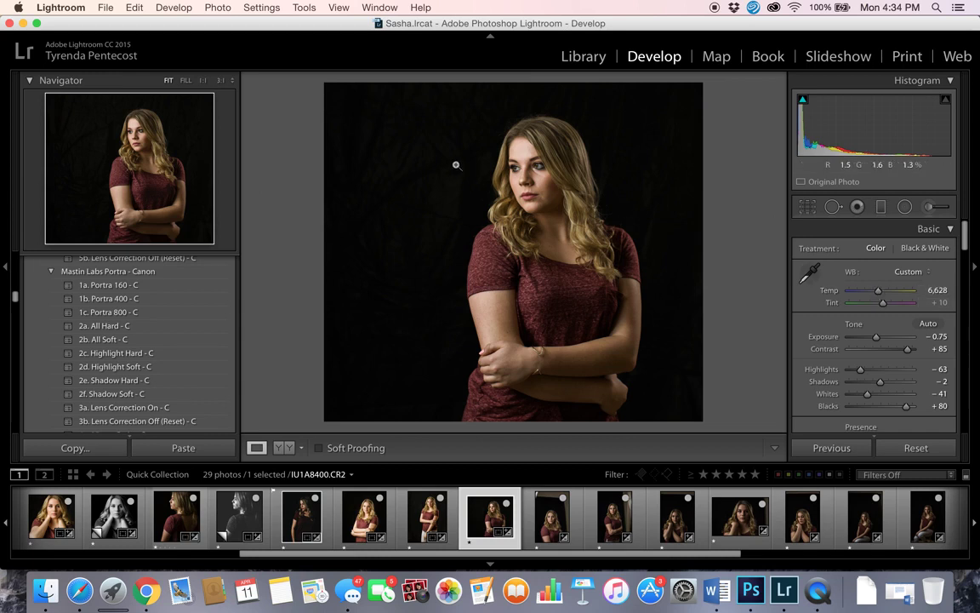
Step: Brush the Soften Skin effect over the forehead, chin and cheek, reducing the brush size to 6
click(528, 152)
drag(516, 215, 501, 245)
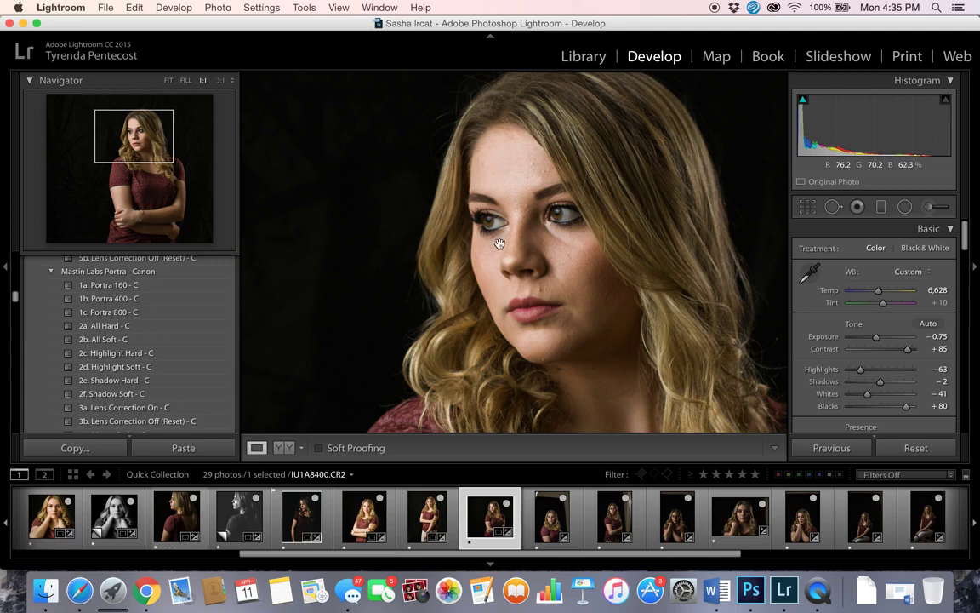
click(932, 207)
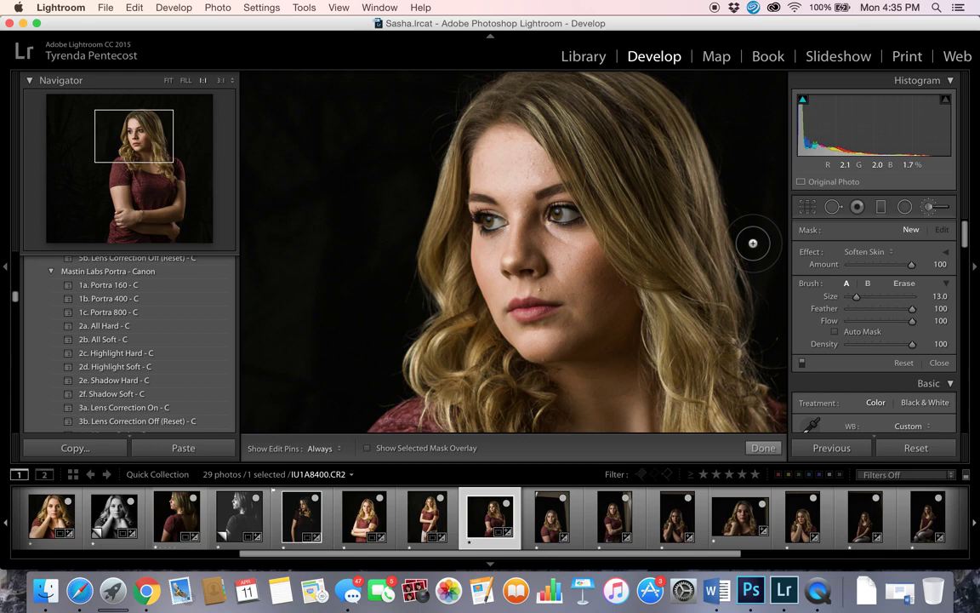
key(h)
mouse_move(511, 168)
mouse_down()
mouse_move(451, 144)
mouse_move(538, 158)
mouse_up()
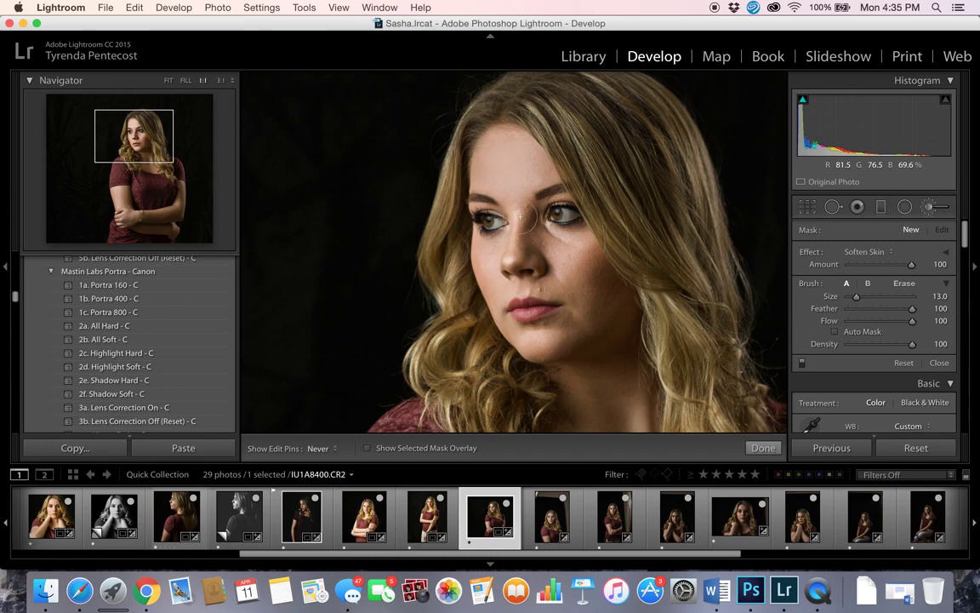
key(bracketleft)
key(bracketleft)
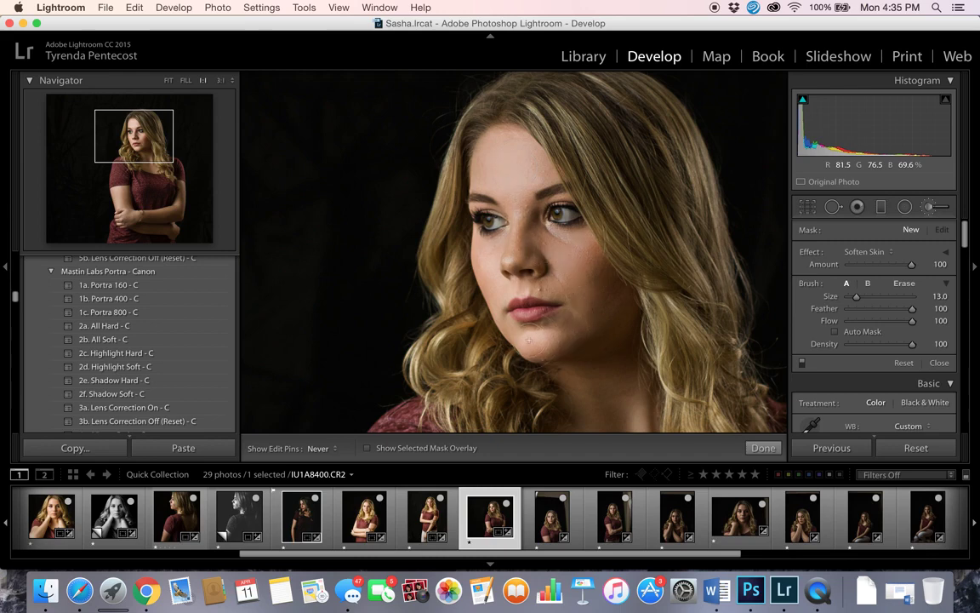
key(h)
mouse_move(500, 315)
mouse_down()
mouse_move(497, 286)
mouse_move(522, 273)
mouse_up()
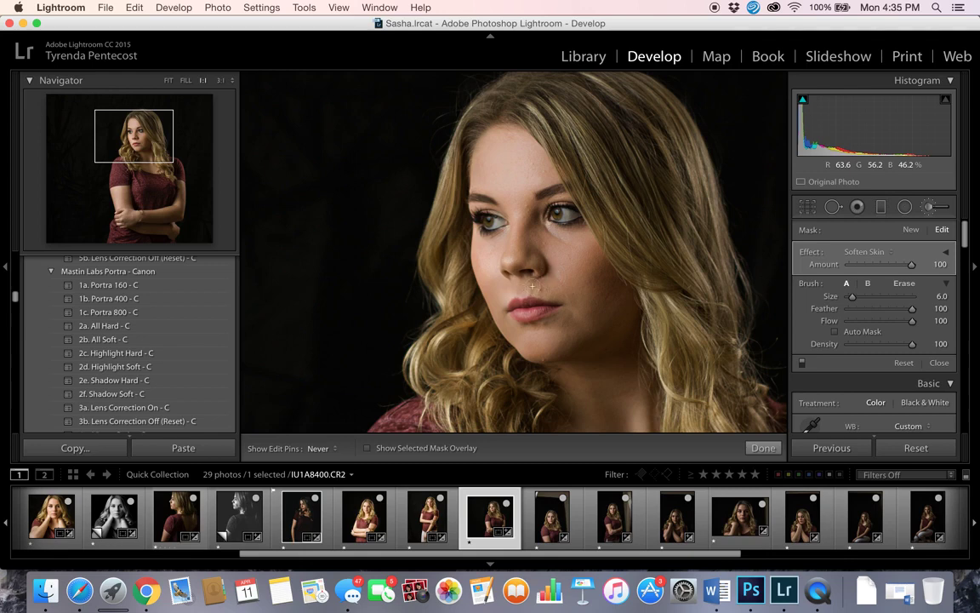
drag(503, 271, 485, 261)
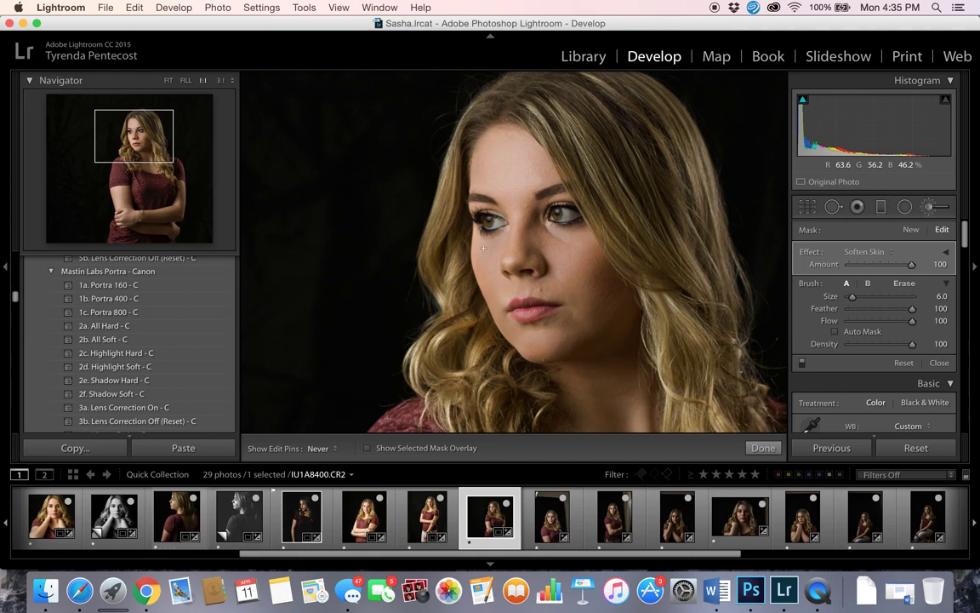
key(h)
key(h)
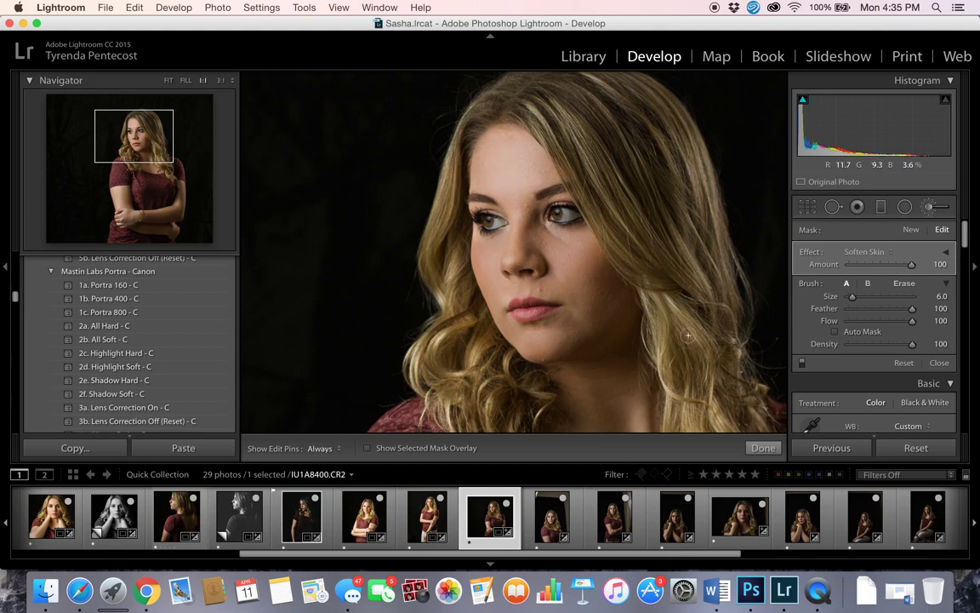
Step: Reduce the Soften Skin brush amount to 56 and finish the brush adjustment
click(168, 81)
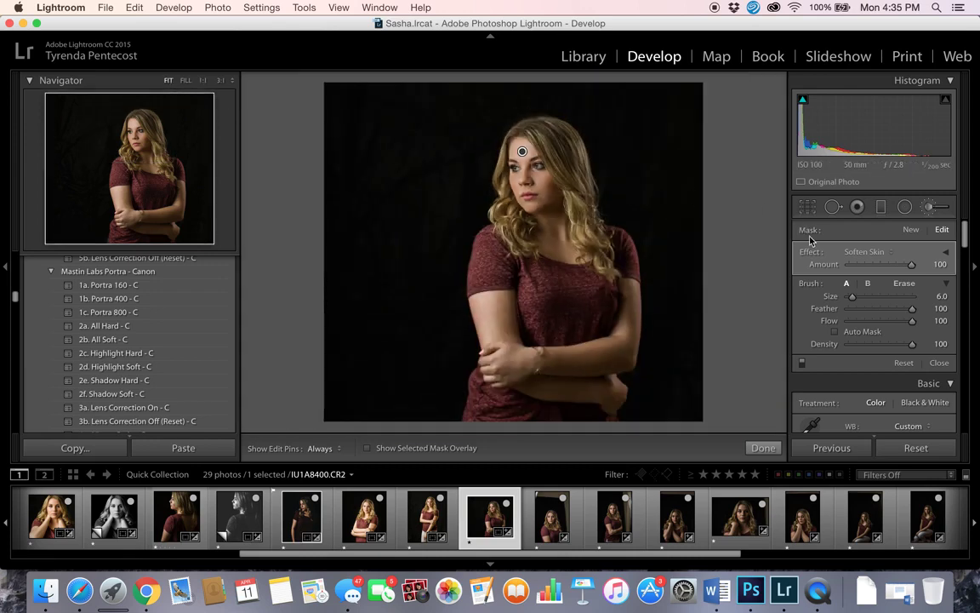
drag(912, 269, 891, 269)
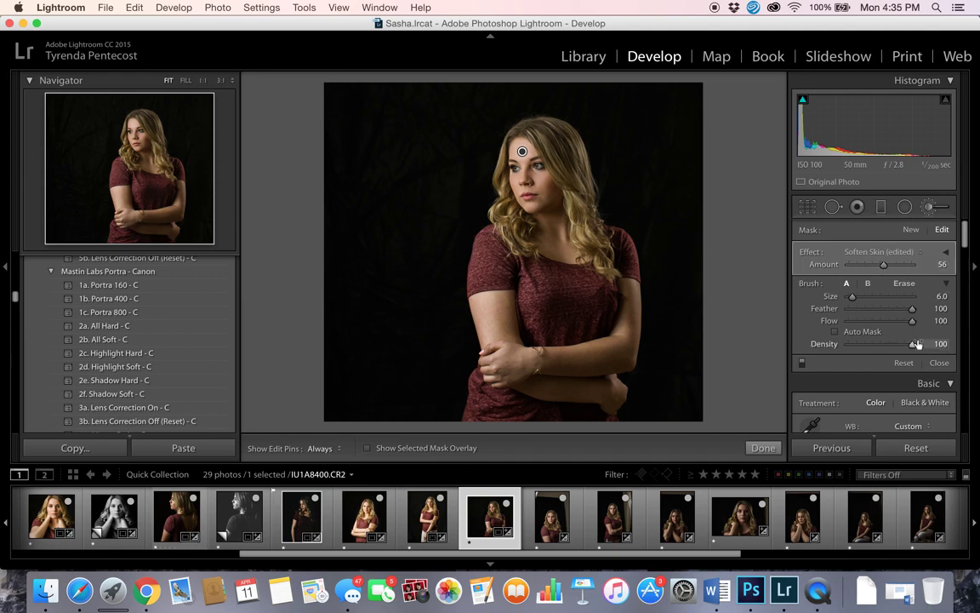
click(752, 446)
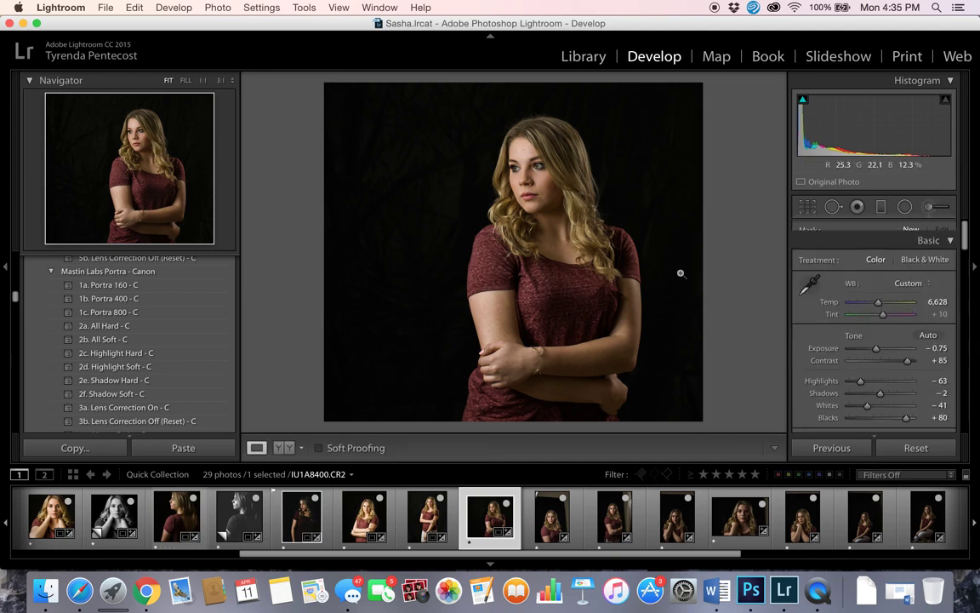
Step: Clone out the blemishes above the upper lip and at the chin's edge with a size 12 spot removal brush
click(551, 179)
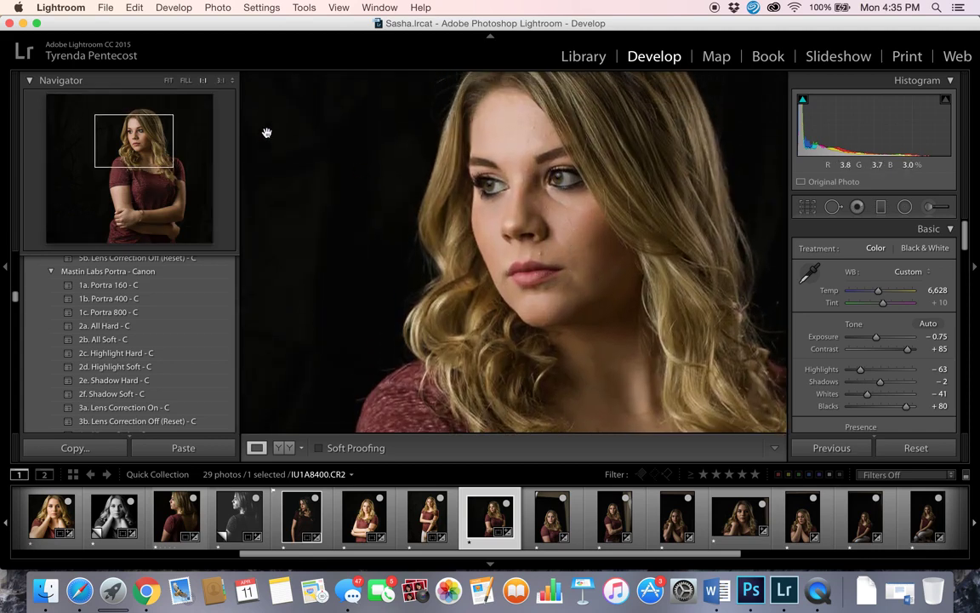
click(220, 80)
scroll(606, 266, down, 3)
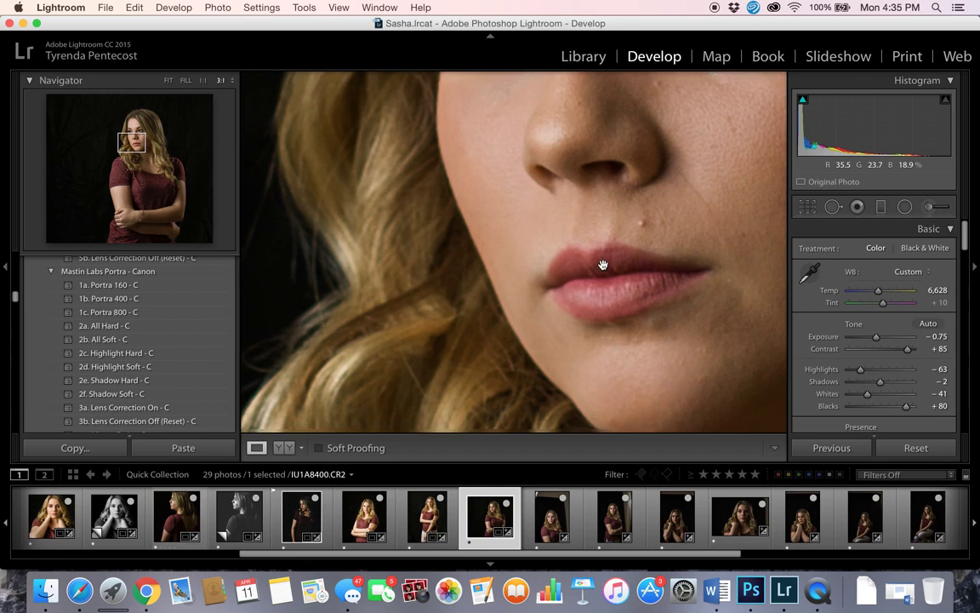
click(833, 207)
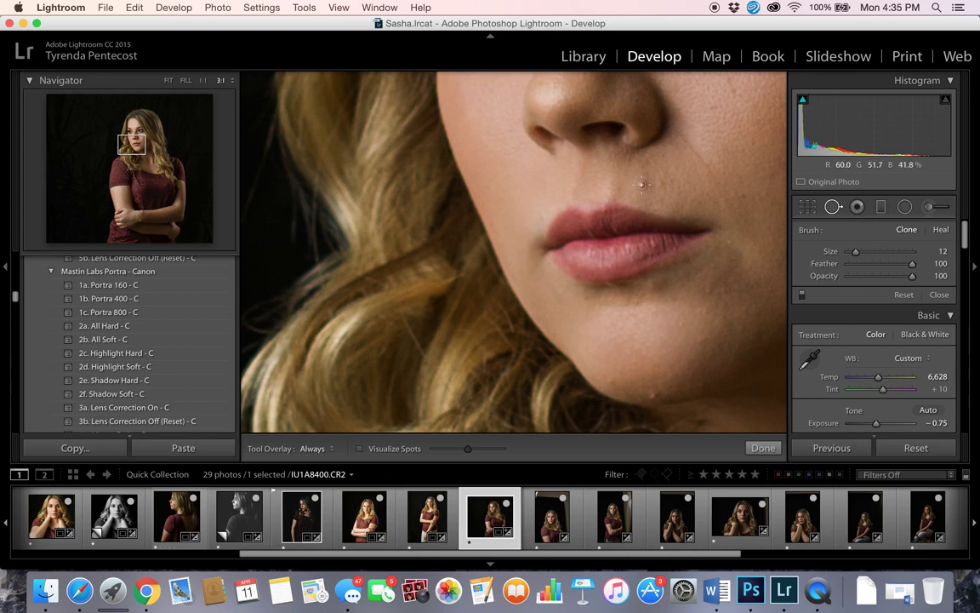
click(641, 184)
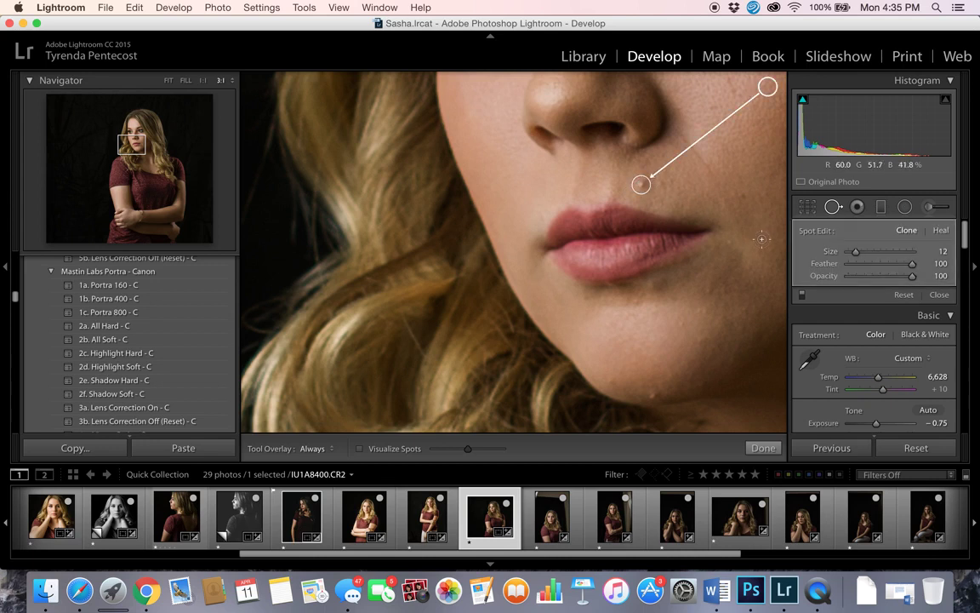
click(652, 397)
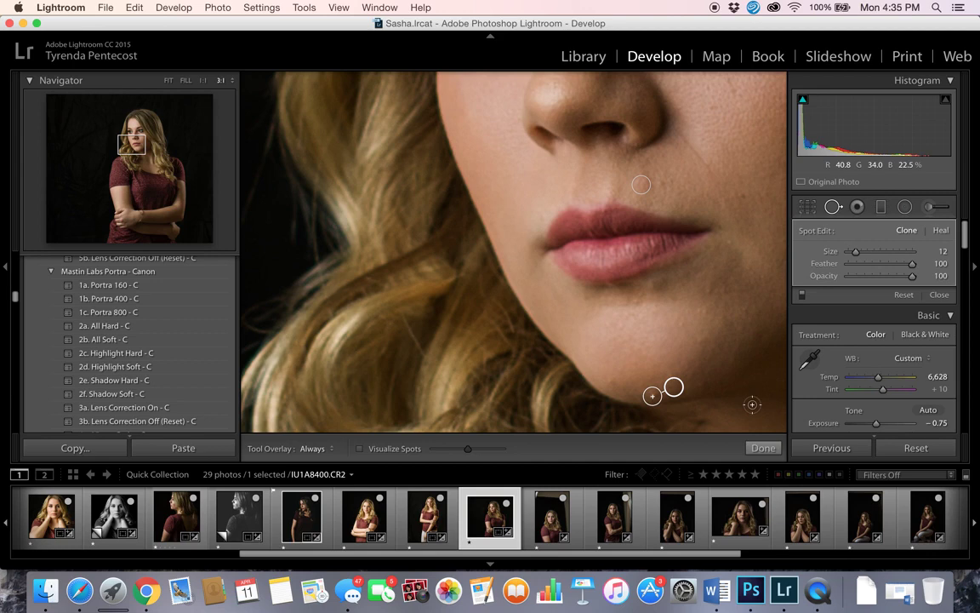
Step: Clone out the forehead blemishes and the spot between the eyebrows, enlarging the spot removal brush to 14
click(133, 131)
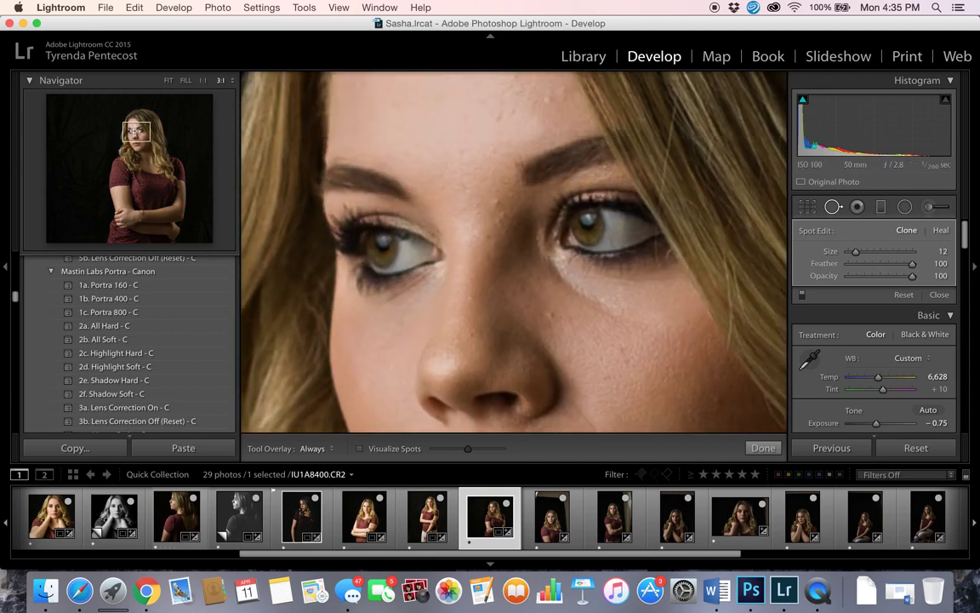
drag(134, 131, 139, 125)
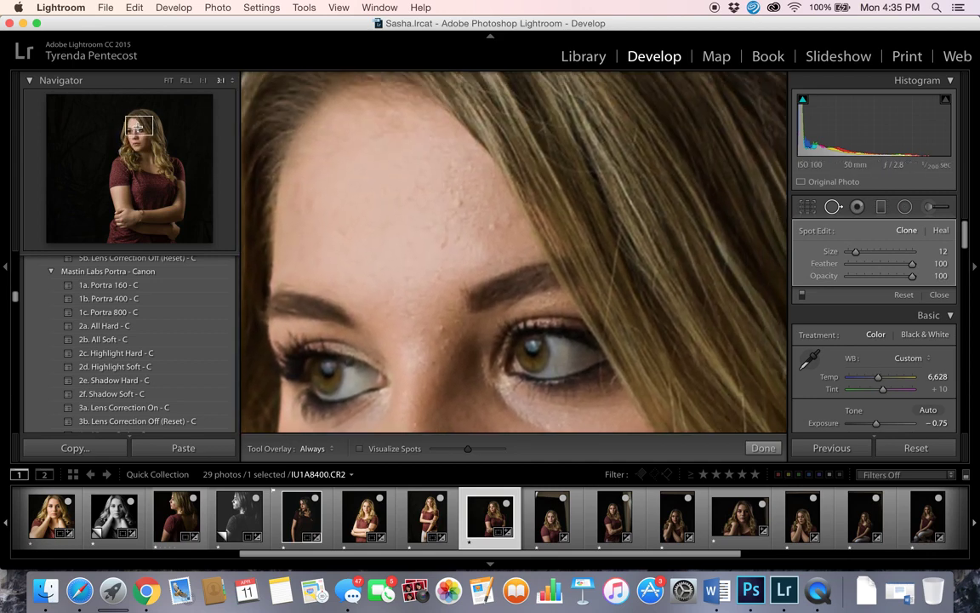
click(493, 227)
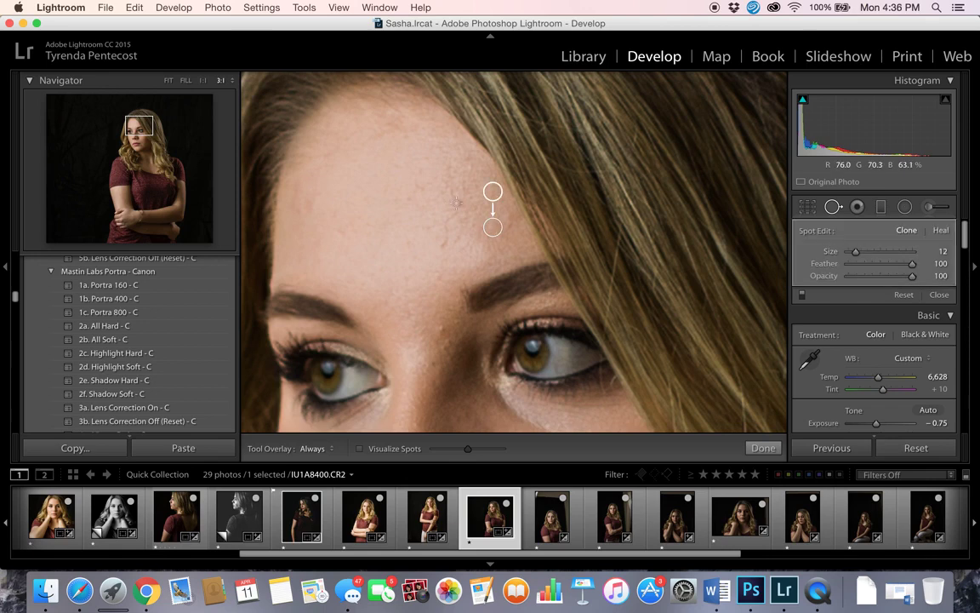
scroll(456, 203, up, 2)
click(460, 203)
click(440, 327)
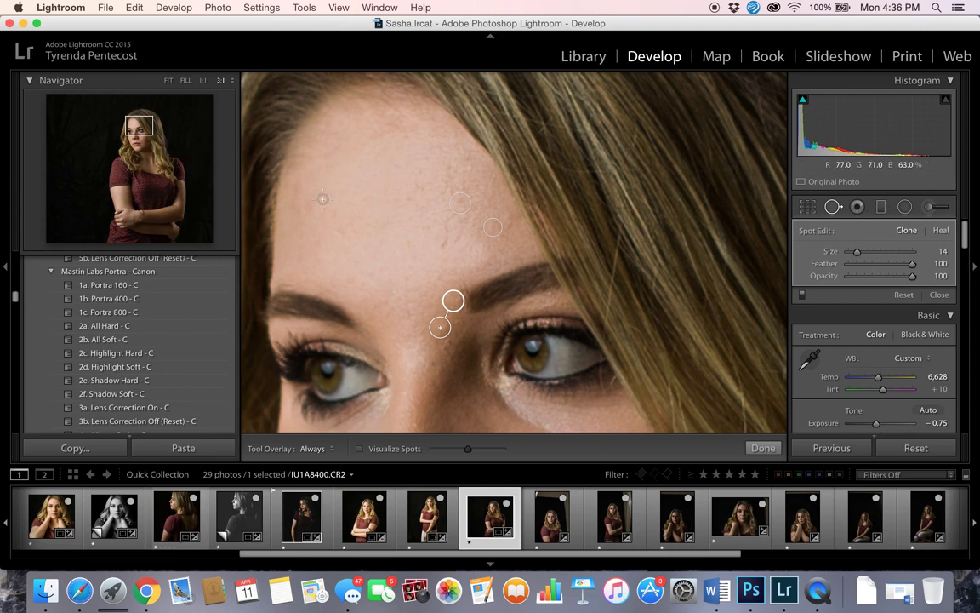
Step: Clone out the blemish on the side of the nose near the inner cheek
drag(346, 205, 405, 165)
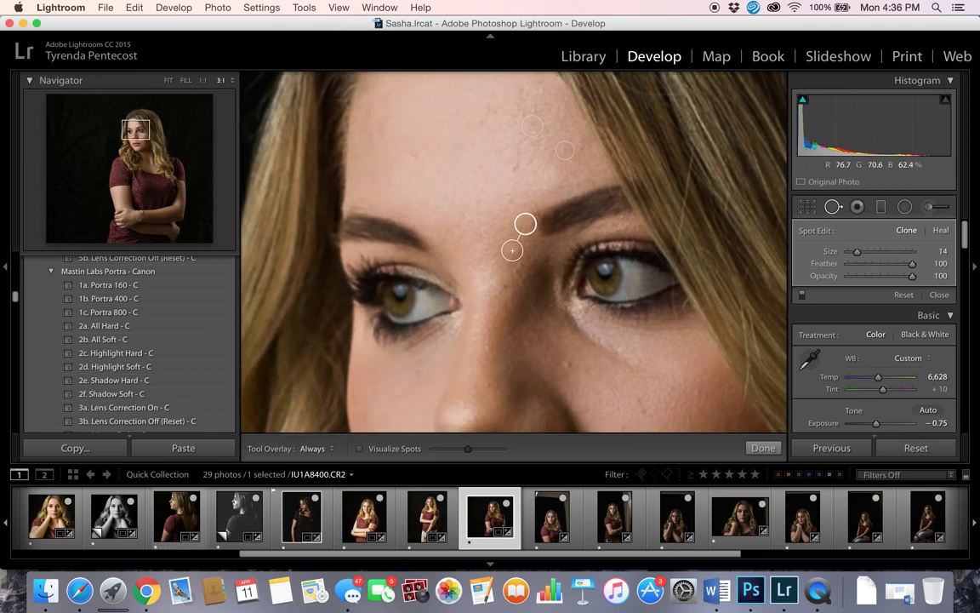
drag(438, 232, 379, 51)
key(Escape)
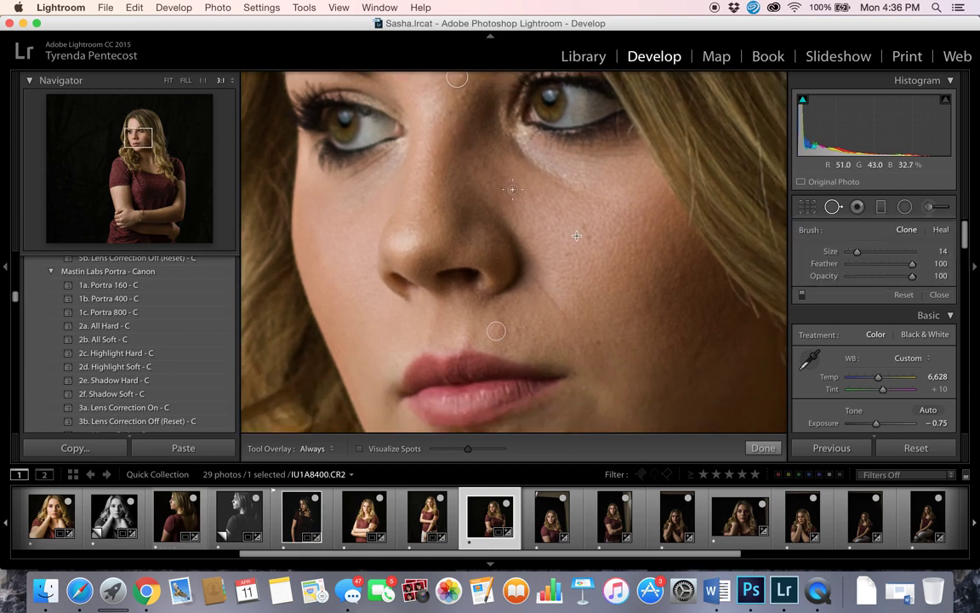
click(512, 189)
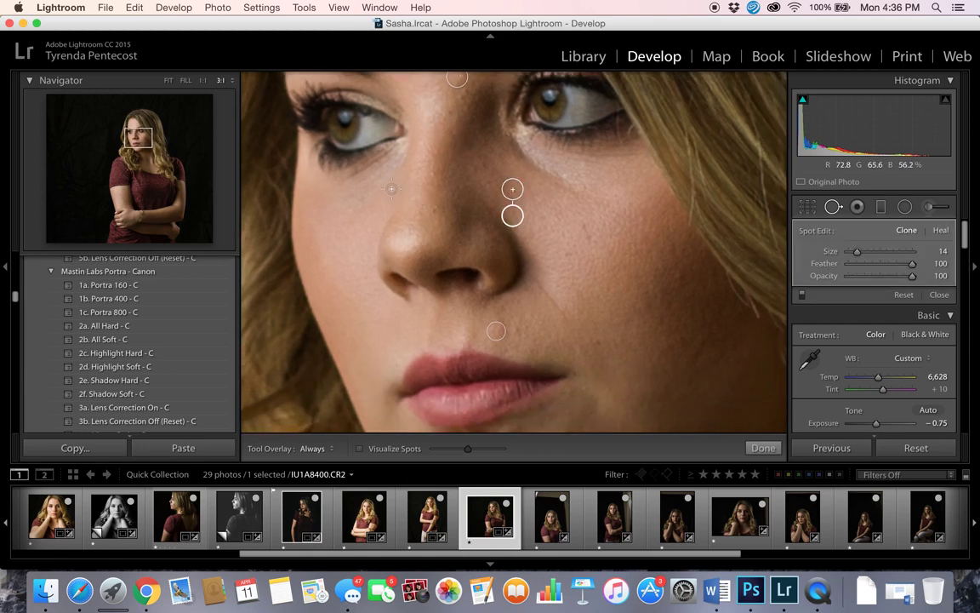
Step: Clone out the blemishes below the lower lip, on the chin and along the jaw, and finish the spot removal
drag(392, 213, 425, 156)
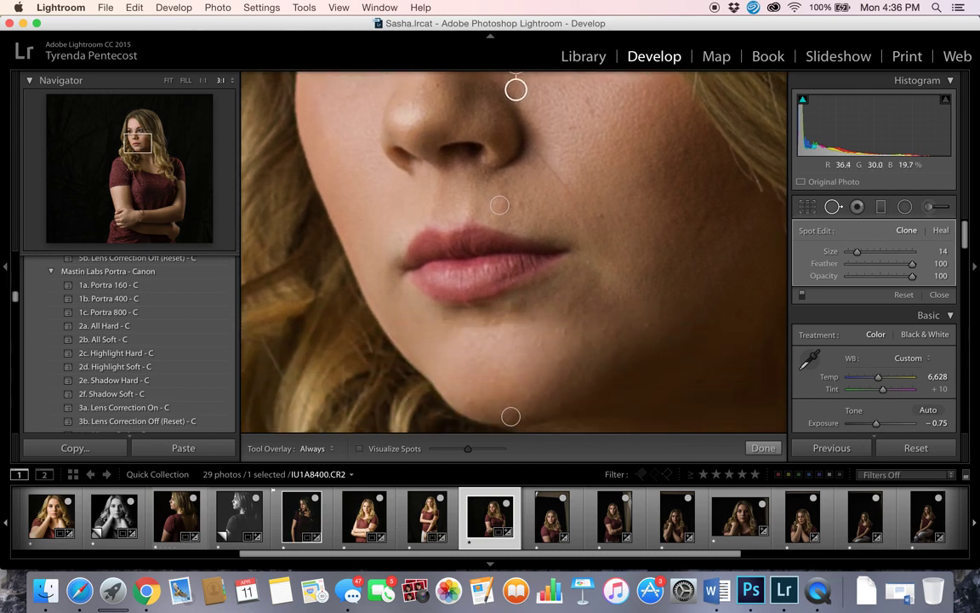
drag(464, 221, 411, 150)
drag(587, 210, 509, 185)
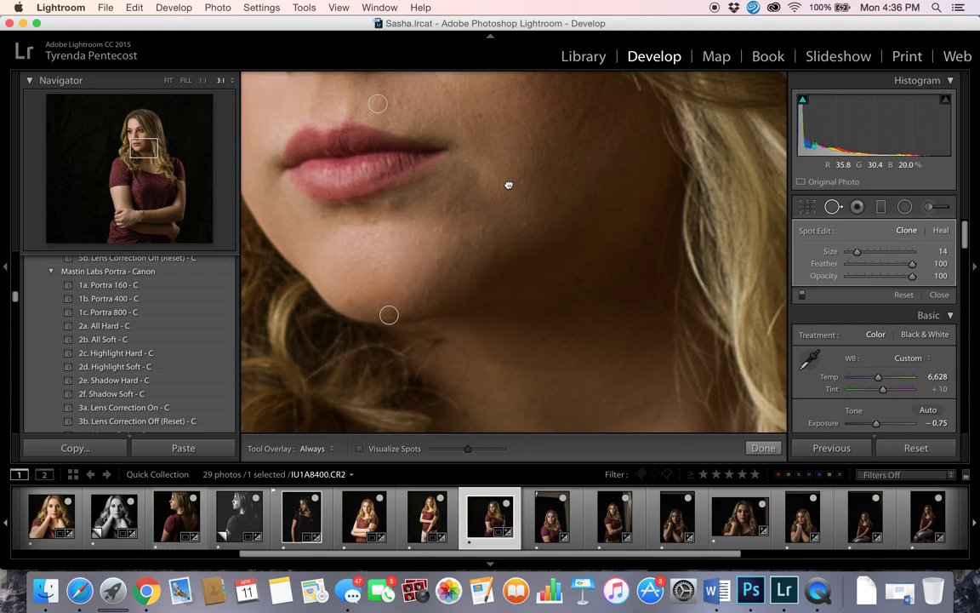
click(370, 219)
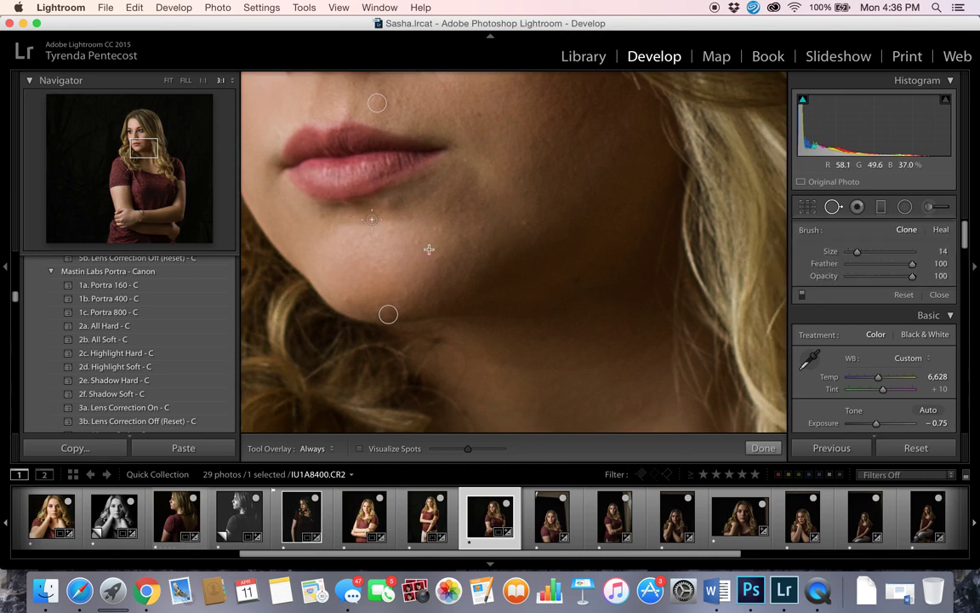
click(419, 243)
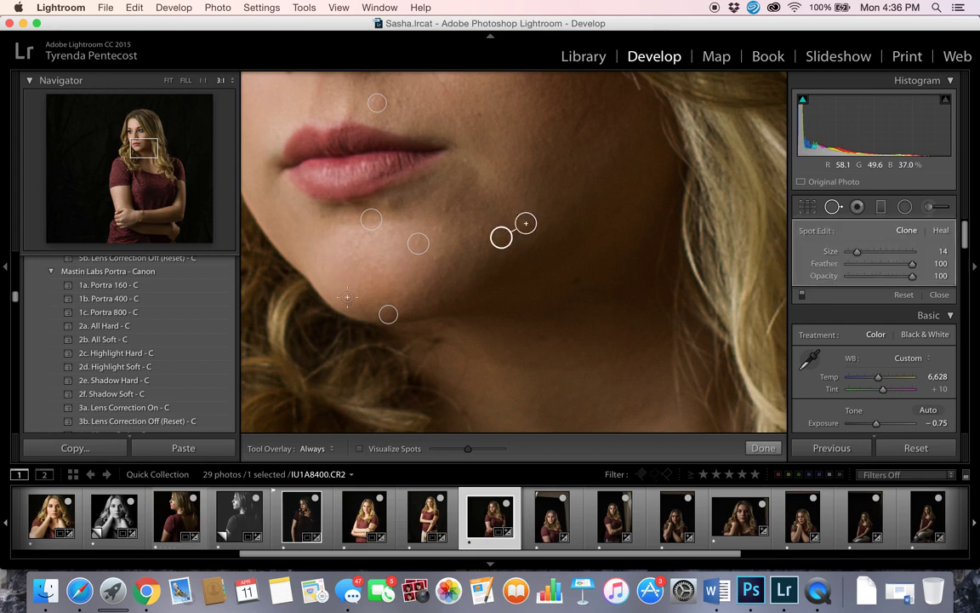
click(763, 447)
Step: Brighten the whole portrait by setting the exposure to -0.50
click(540, 302)
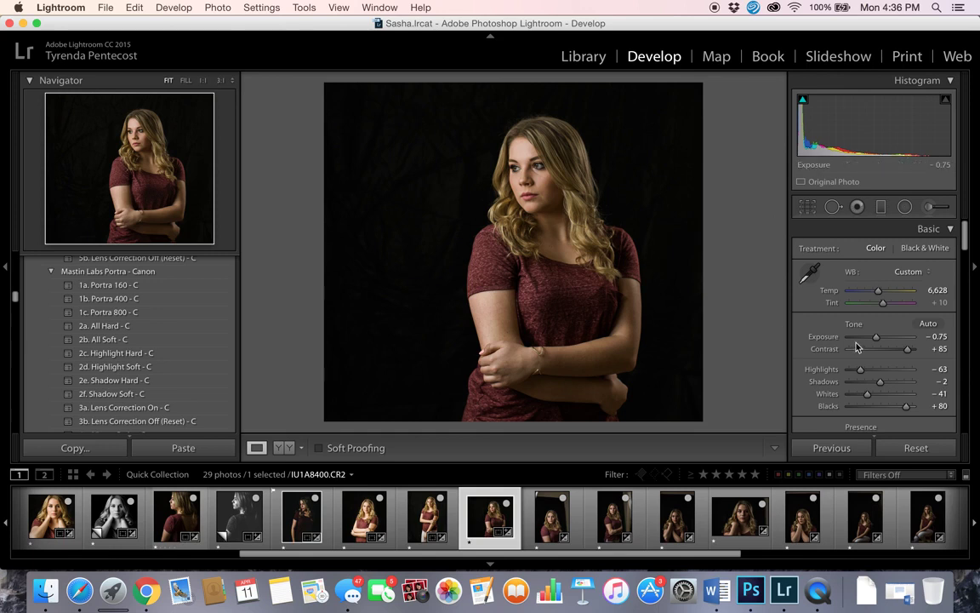
drag(877, 339, 878, 338)
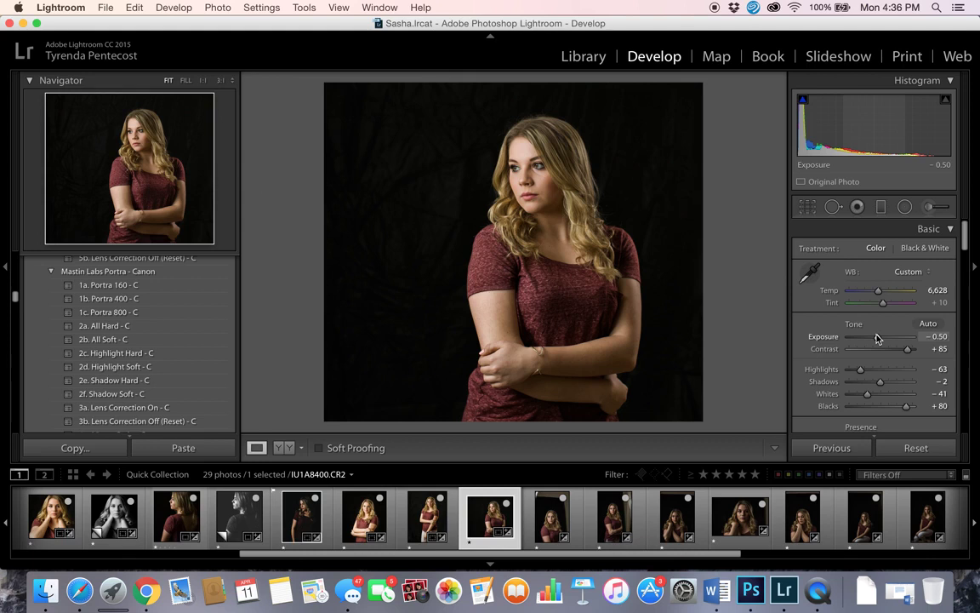
key(Down)
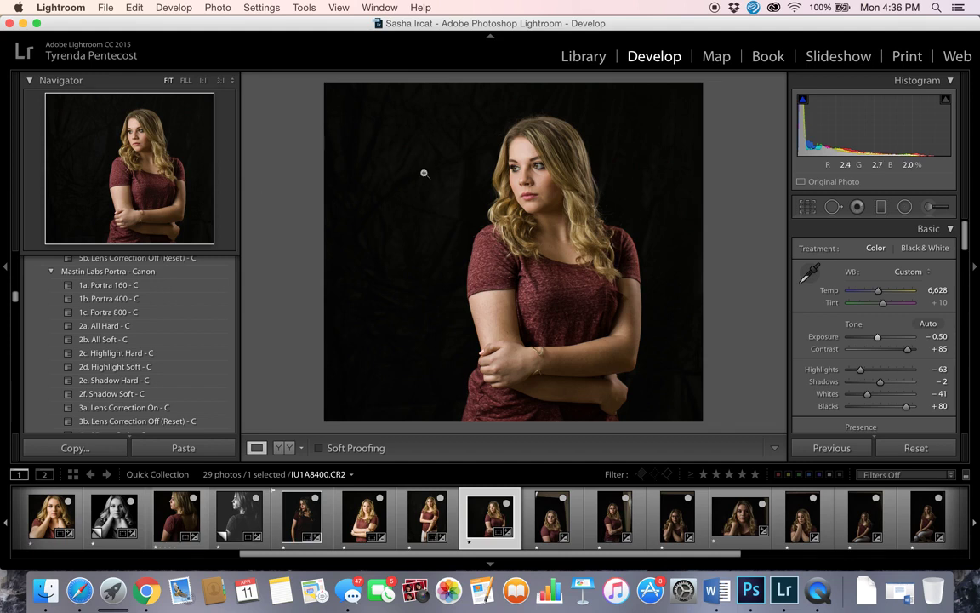
Step: Start a new adjustment brush with the Exposure effect and a brush size of 22
key(k)
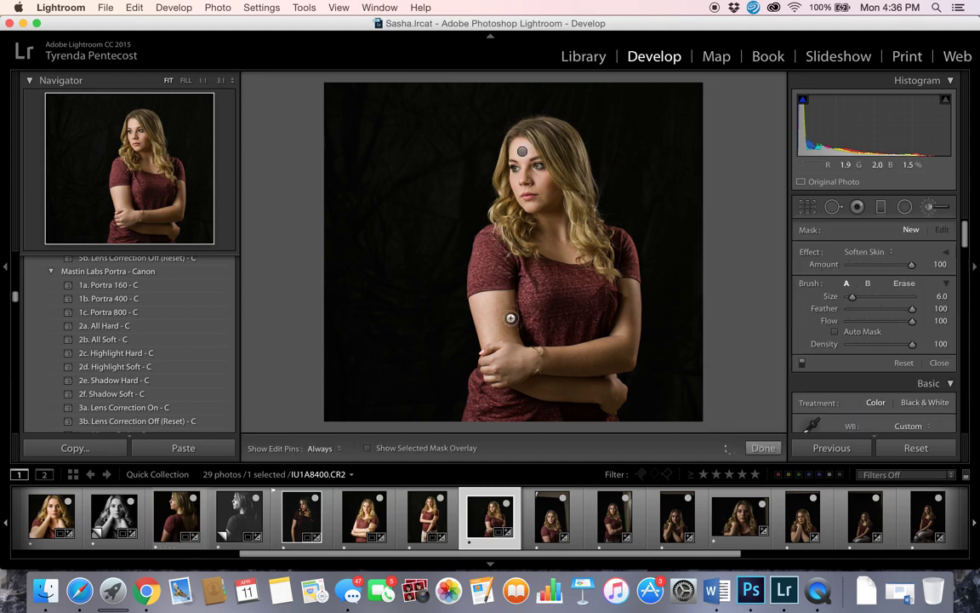
scroll(712, 405, up, 8)
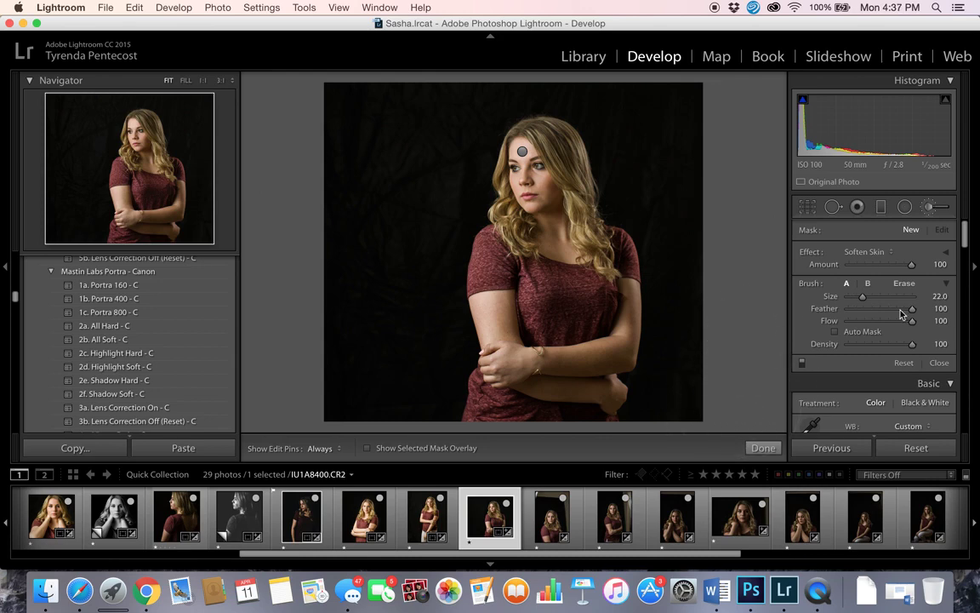
click(867, 252)
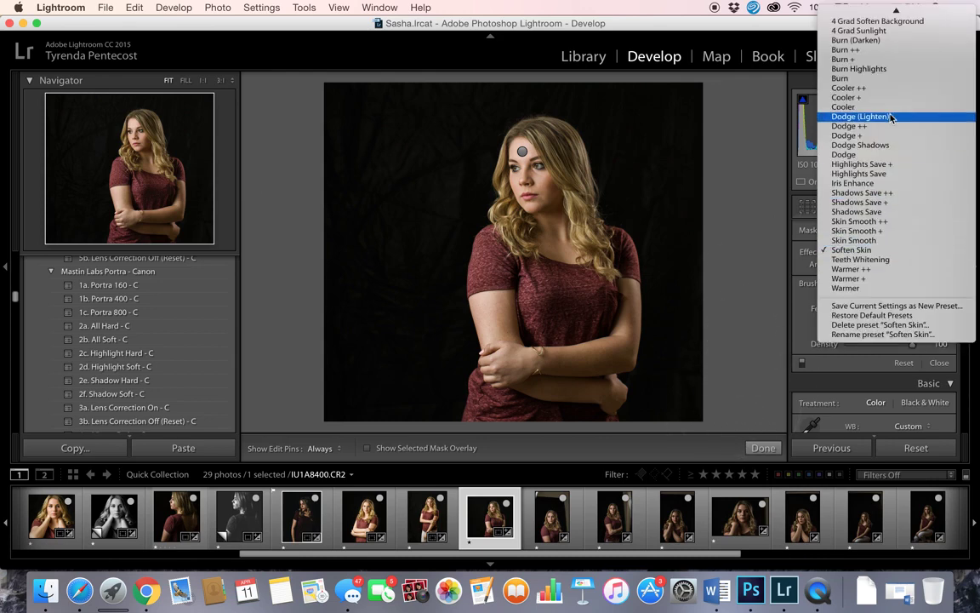
scroll(885, 128, up, 5)
click(877, 30)
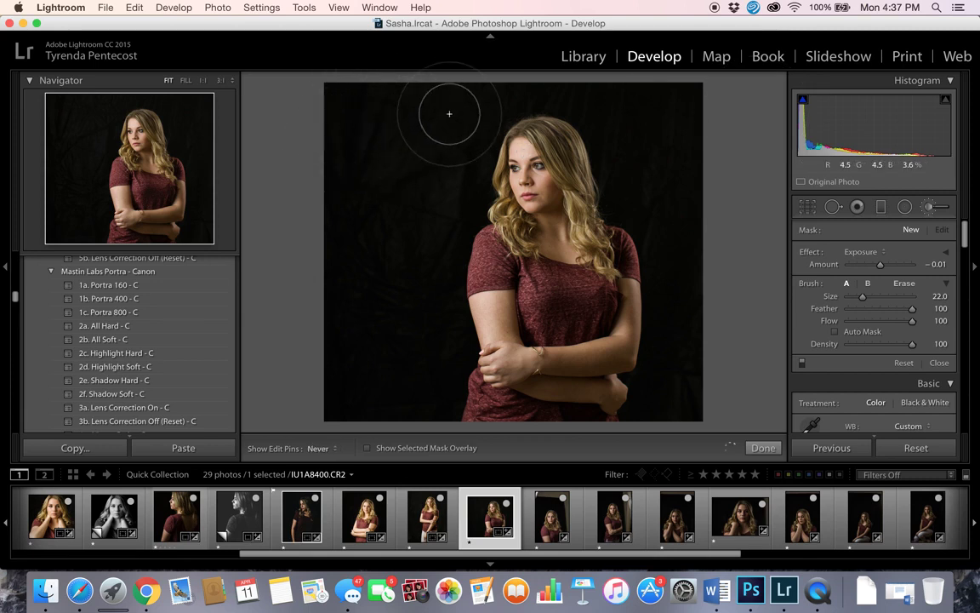
Step: Show the selected mask overlay and paint the mask over the backdrop on the side the woman is facing
key(h)
click(467, 451)
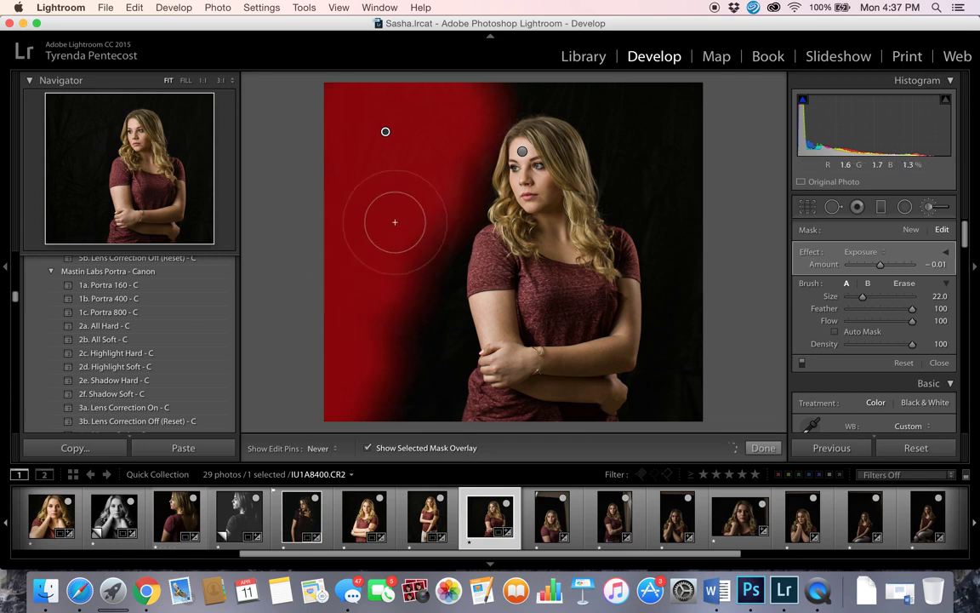
key(h)
mouse_move(431, 339)
mouse_down()
mouse_move(406, 321)
mouse_move(400, 371)
mouse_move(376, 387)
mouse_up()
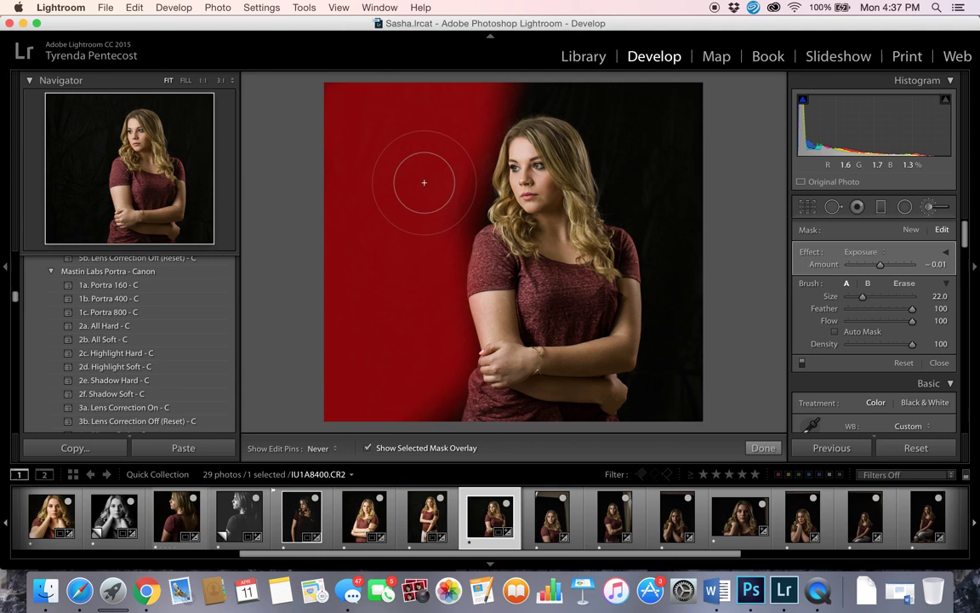
Step: Extend the mask closely around the head and over the rest of the backdrop behind the woman, using brush sizes 8 and 18
key(h)
key(bracketleft)
key(bracketleft)
key(bracketleft)
key(bracketleft)
key(h)
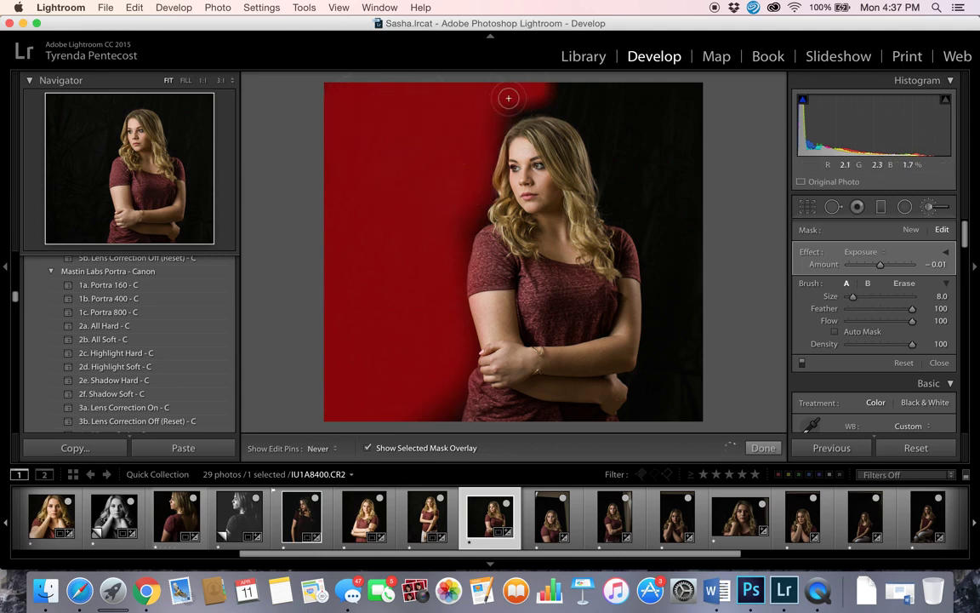
mouse_move(525, 103)
mouse_down()
mouse_move(593, 86)
mouse_move(520, 89)
mouse_move(645, 86)
mouse_move(615, 90)
mouse_move(691, 96)
mouse_move(565, 98)
mouse_move(603, 118)
mouse_move(695, 125)
mouse_move(687, 108)
mouse_move(612, 112)
mouse_move(661, 164)
mouse_move(632, 181)
mouse_move(672, 185)
mouse_move(693, 212)
mouse_move(702, 319)
mouse_move(685, 401)
mouse_move(694, 395)
mouse_move(683, 389)
mouse_move(676, 344)
mouse_move(681, 277)
mouse_move(667, 217)
mouse_move(637, 172)
mouse_move(683, 213)
mouse_move(633, 176)
mouse_move(640, 160)
mouse_move(613, 105)
mouse_move(530, 82)
mouse_move(438, 121)
mouse_up()
key(h)
scroll(691, 125, up, 10)
key(h)
key(h)
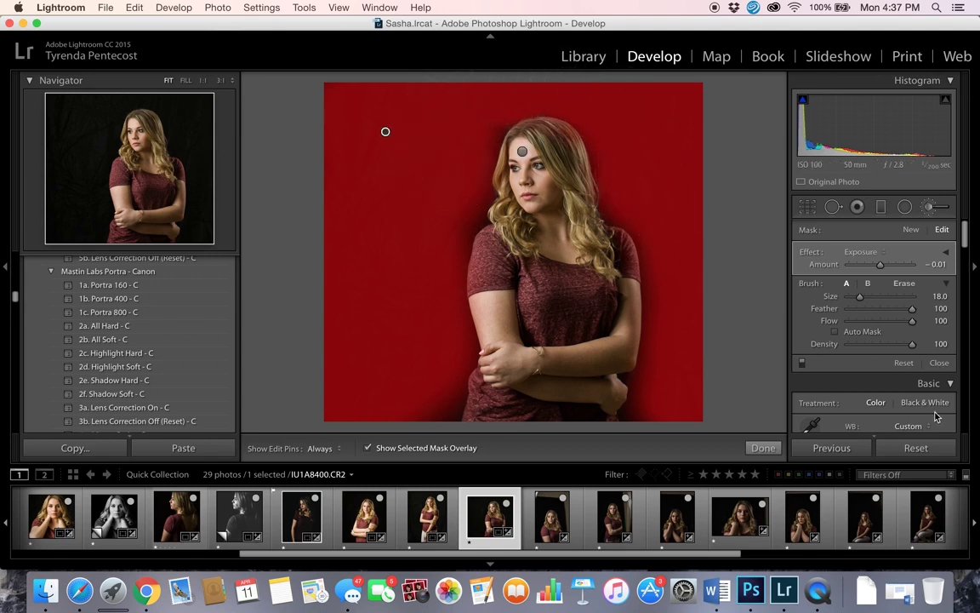
Step: Erase the mask spill along the hair and shoulder with a size 6 erase brush
click(904, 283)
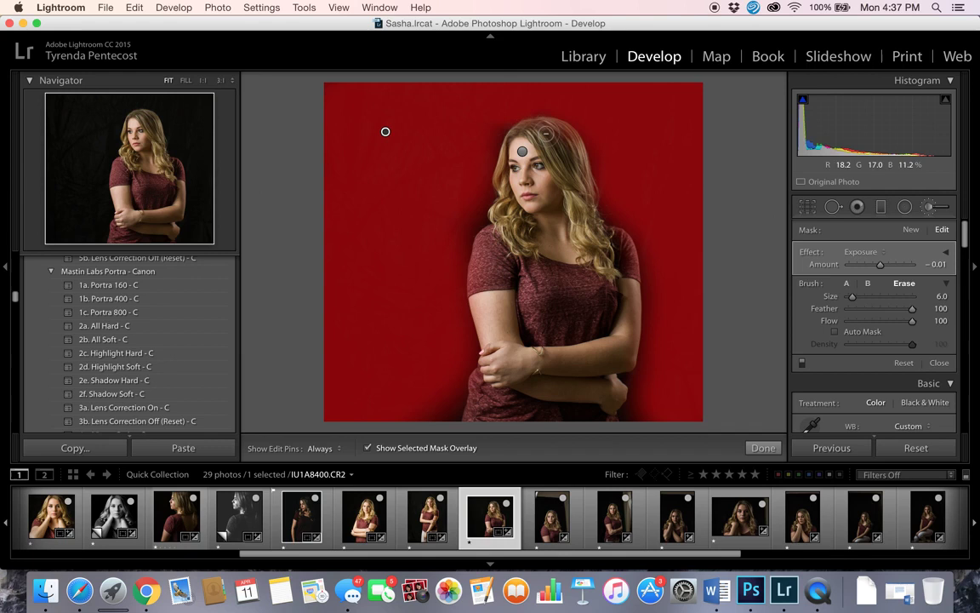
key(h)
mouse_move(559, 134)
mouse_down()
mouse_move(472, 116)
mouse_move(566, 234)
mouse_move(626, 248)
mouse_up()
key(h)
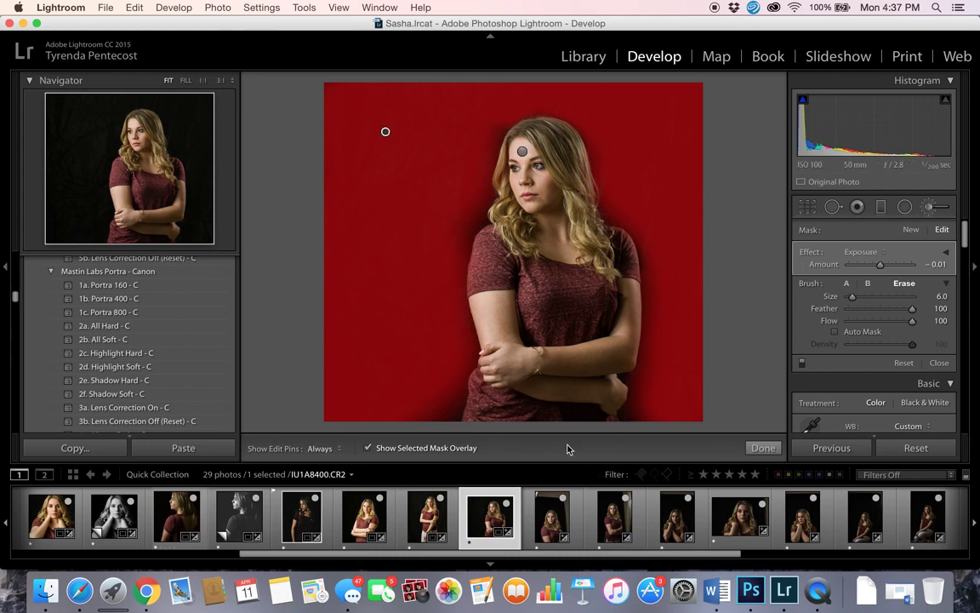
Step: Hide the mask overlay, darken the masked backdrop with an amount of -2.13, and finish the brush adjustment
click(368, 448)
drag(881, 264, 862, 268)
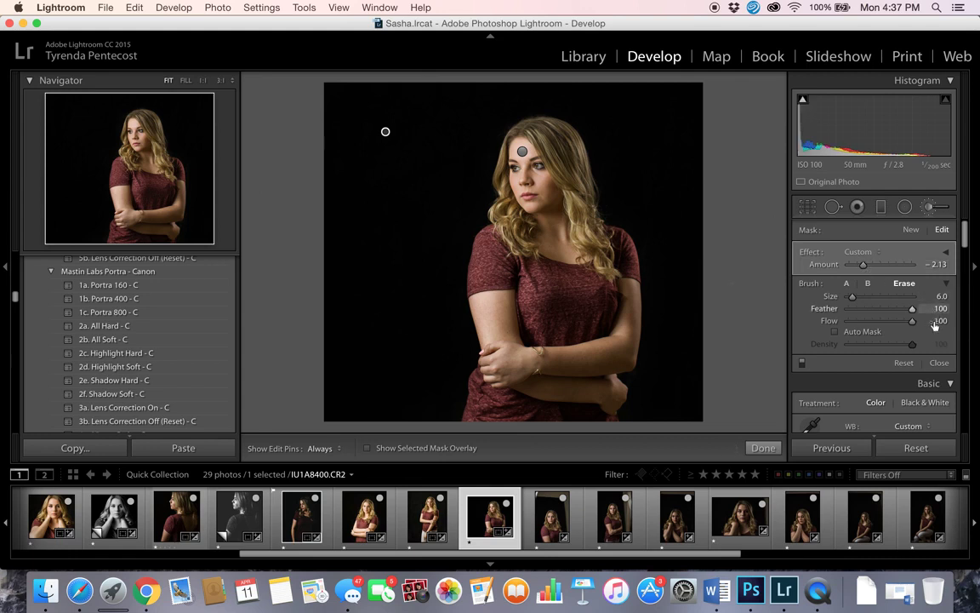
click(770, 451)
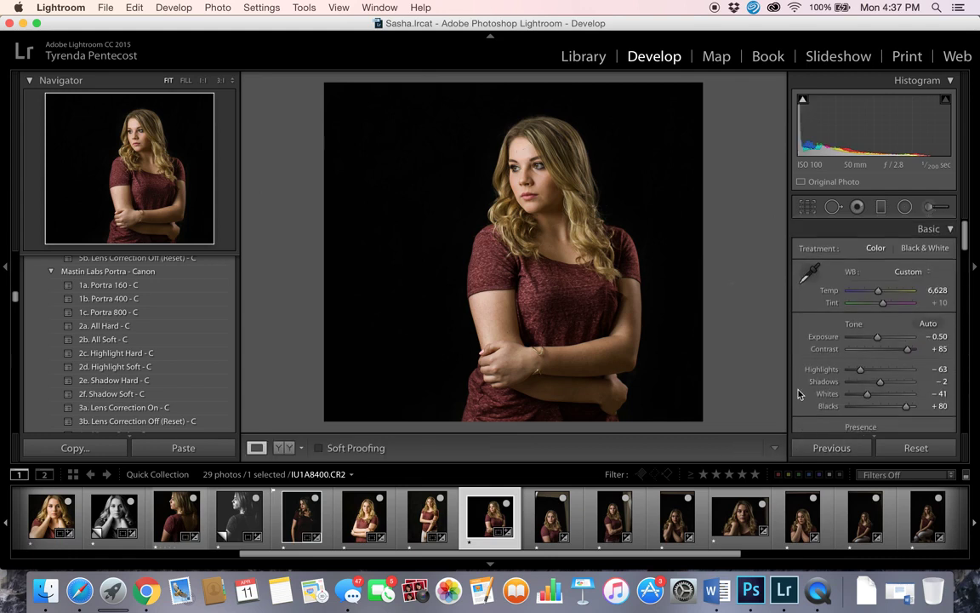
Step: Compare the portrait with the preceding photo and warm its white balance temperature to 7,175
click(536, 170)
click(561, 253)
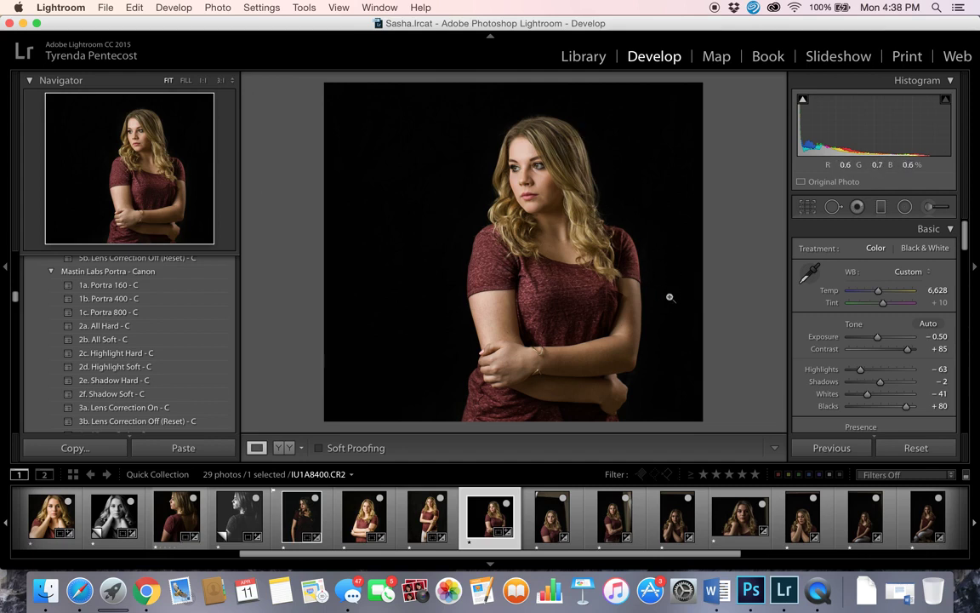
key(Left)
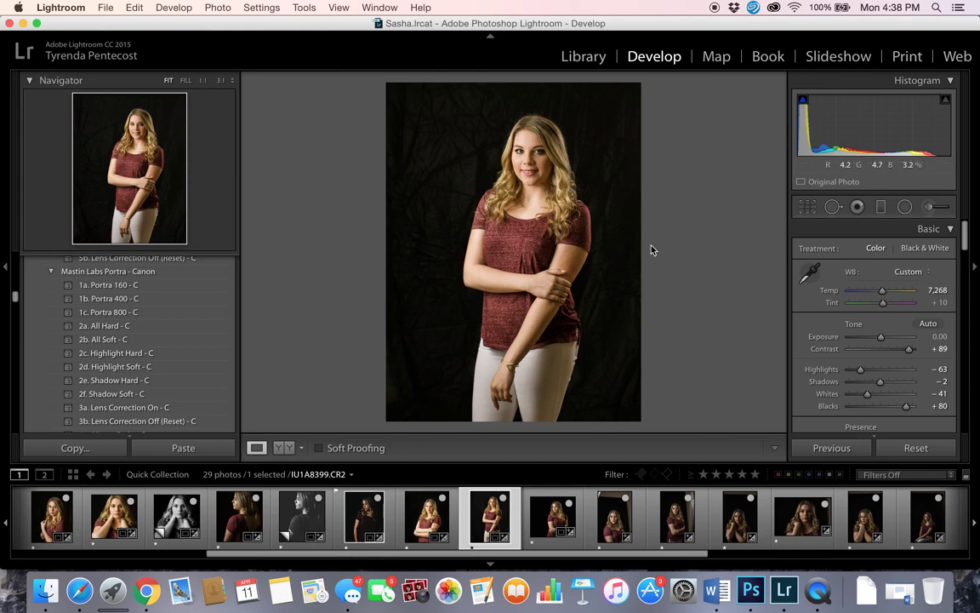
key(Right)
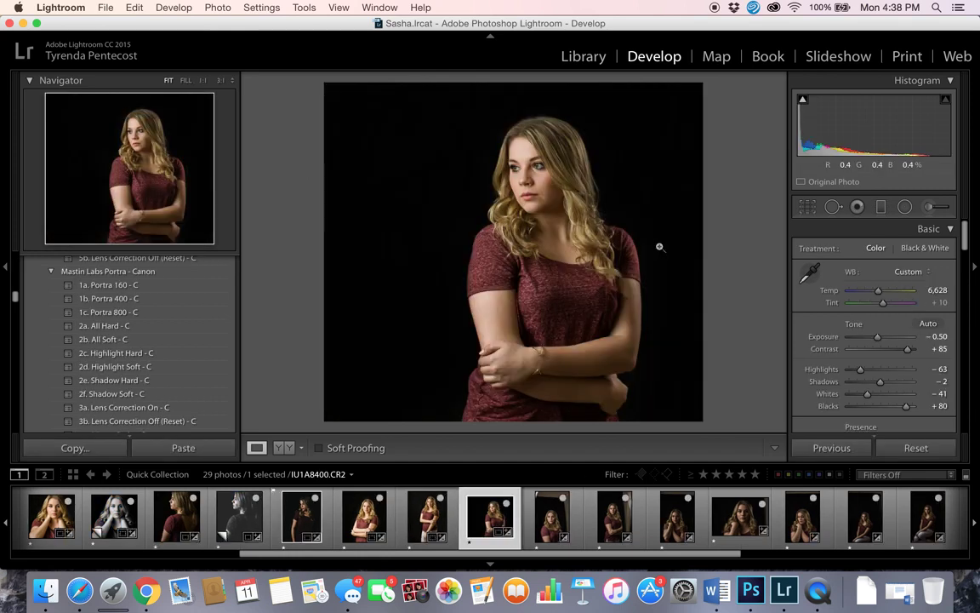
drag(881, 293, 885, 294)
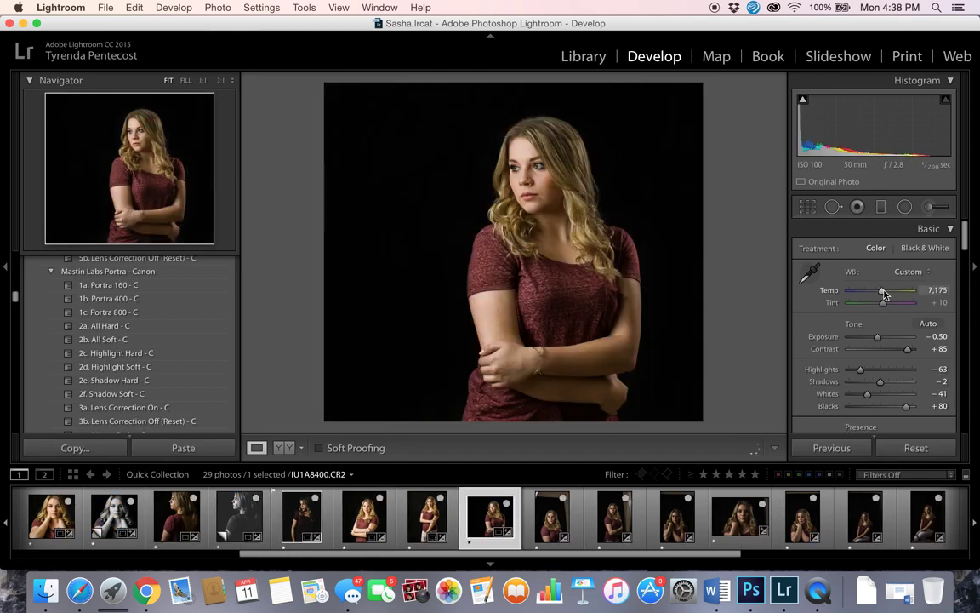